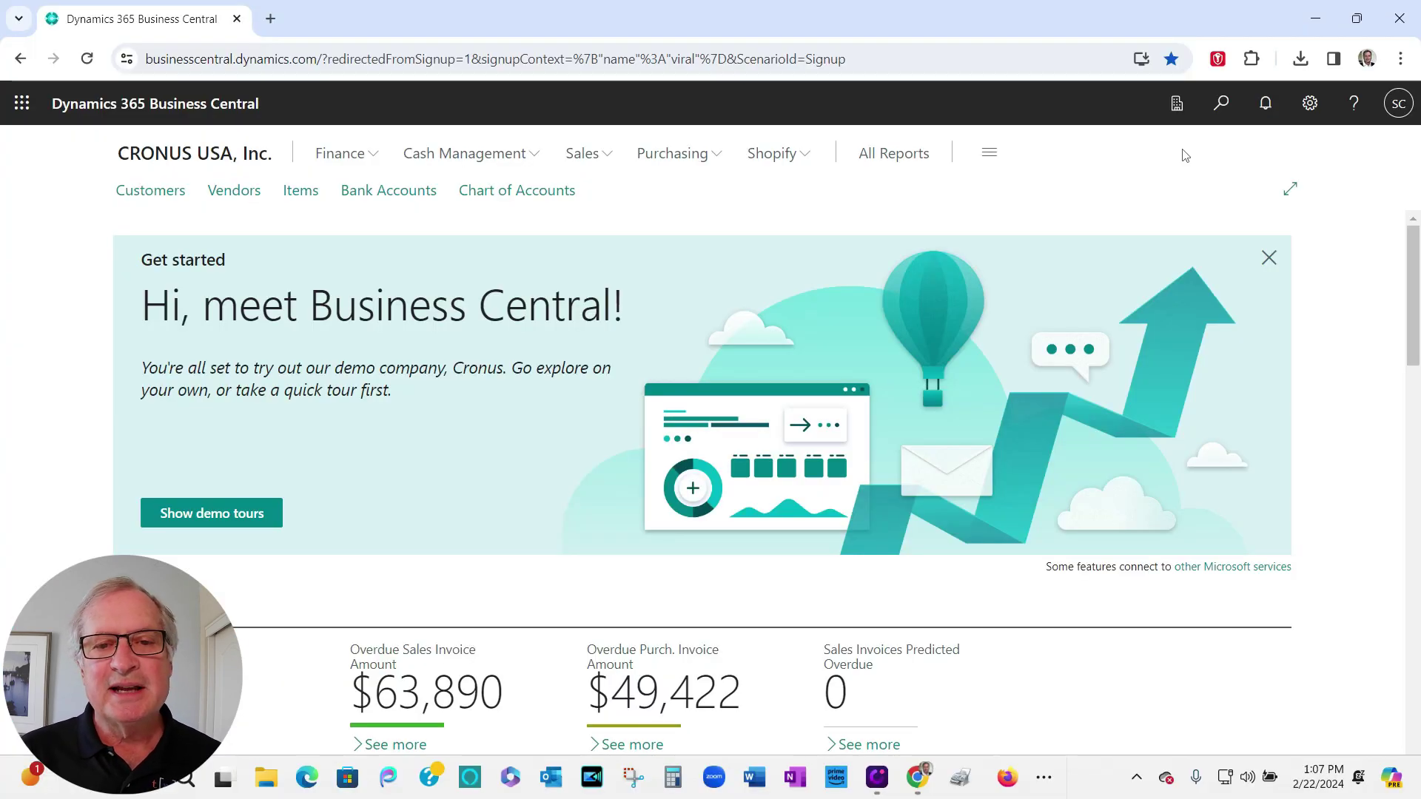
Step: Export the Invoices view of Customer Ledger Entries from Business Central to Excel
click(1221, 105)
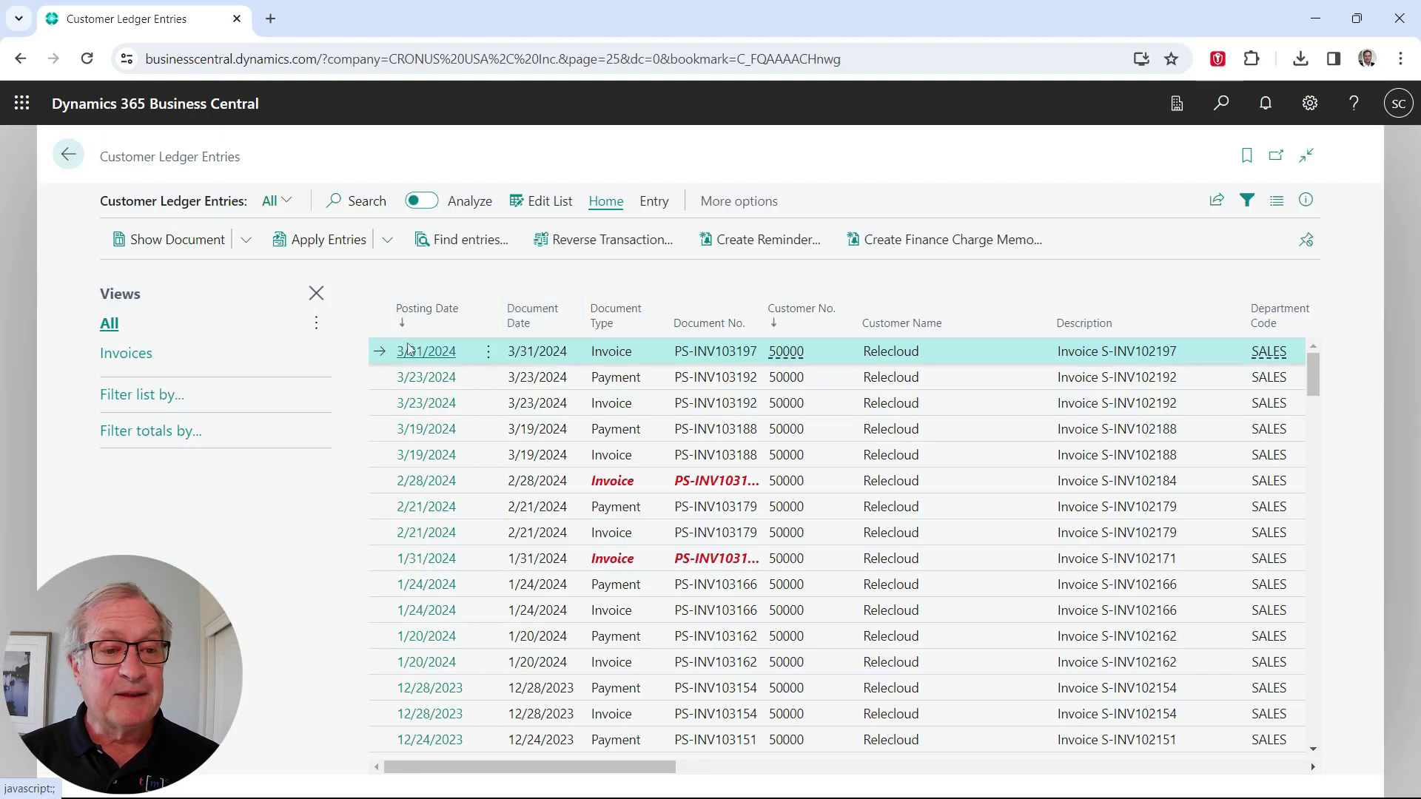
click(120, 359)
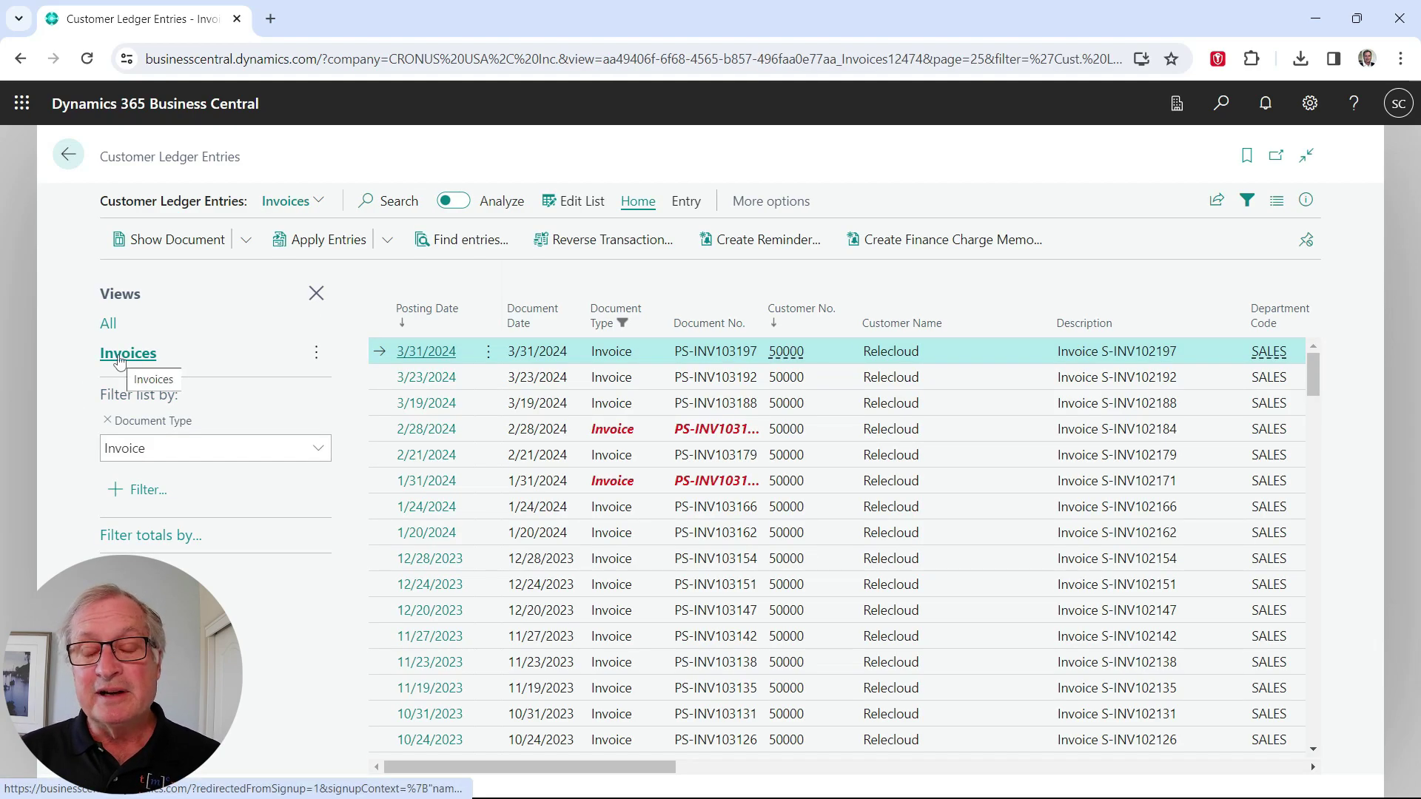
click(1221, 201)
click(1129, 251)
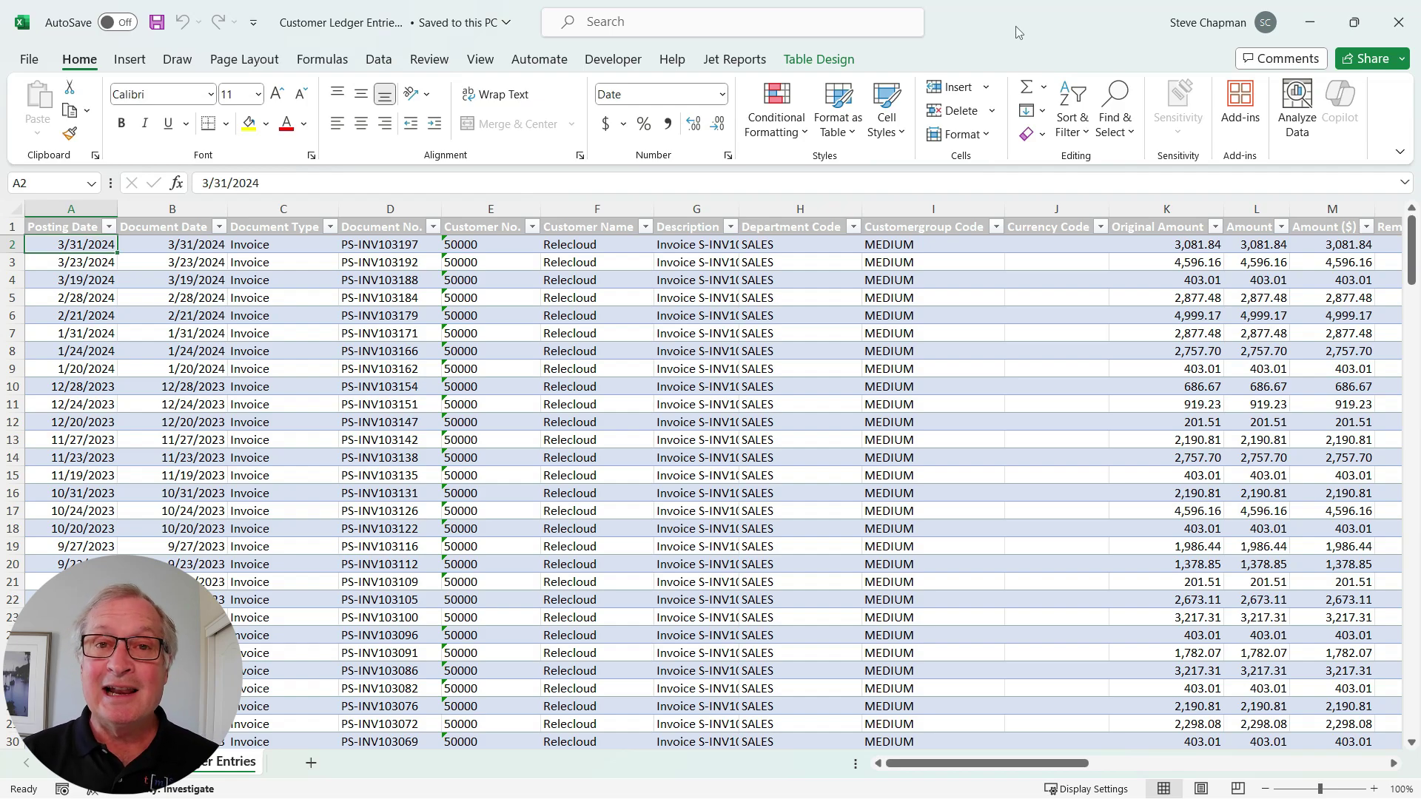
Step: Upload the workbook to the work OneDrive as Customer Ledger Entries (4) so AutoSave is on
click(506, 22)
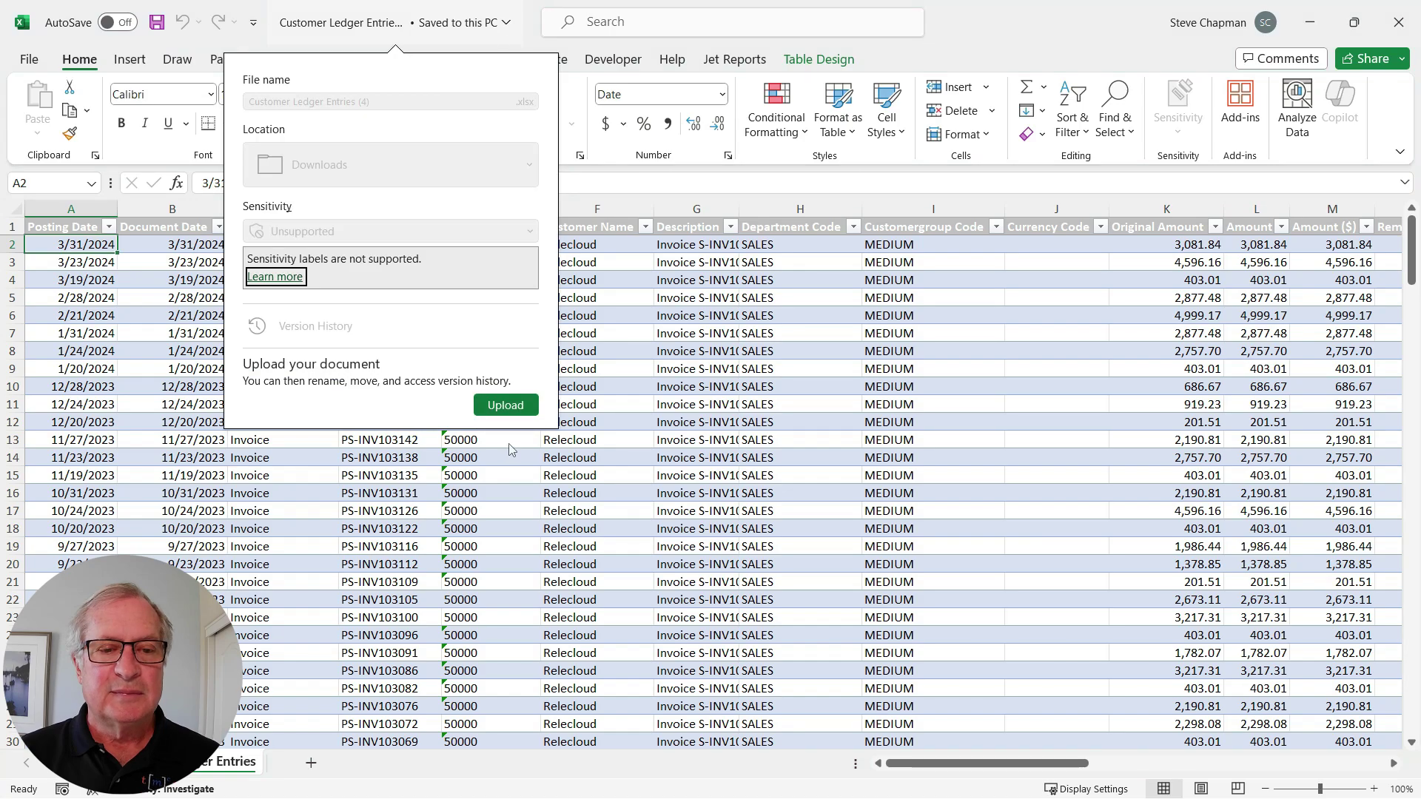
click(503, 405)
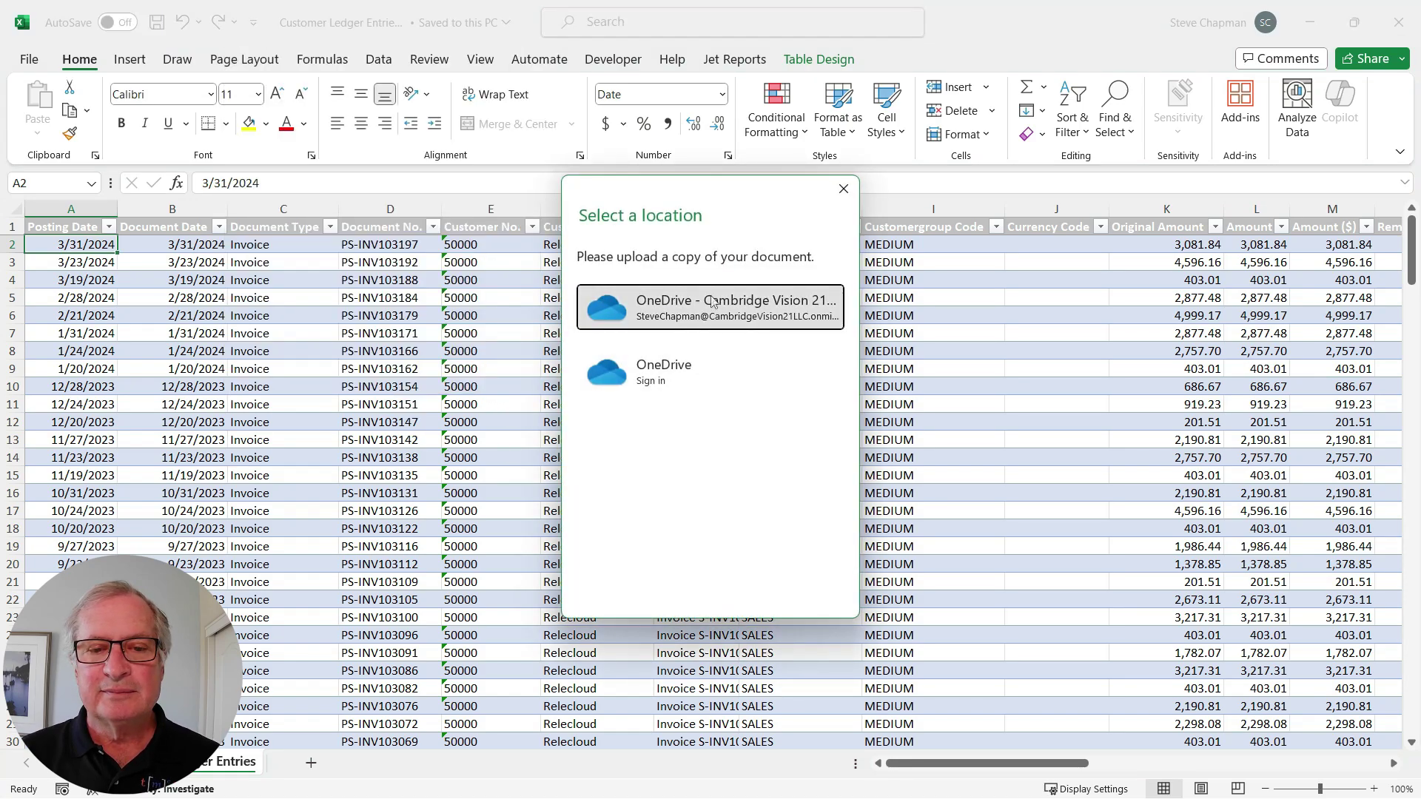
click(712, 301)
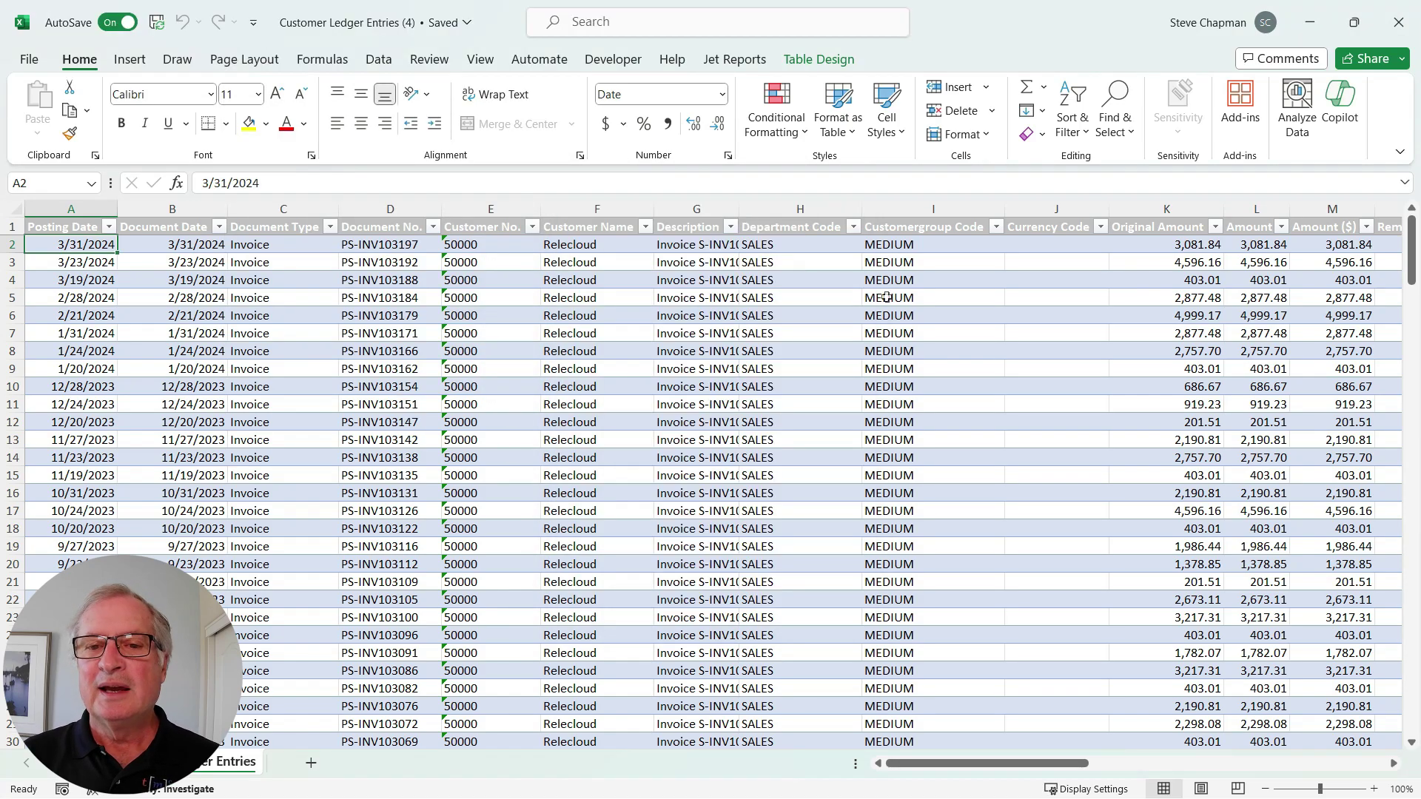
Step: Ask Copilot for a Pareto analysis of Original Amount summarized by Customer Name
click(1338, 100)
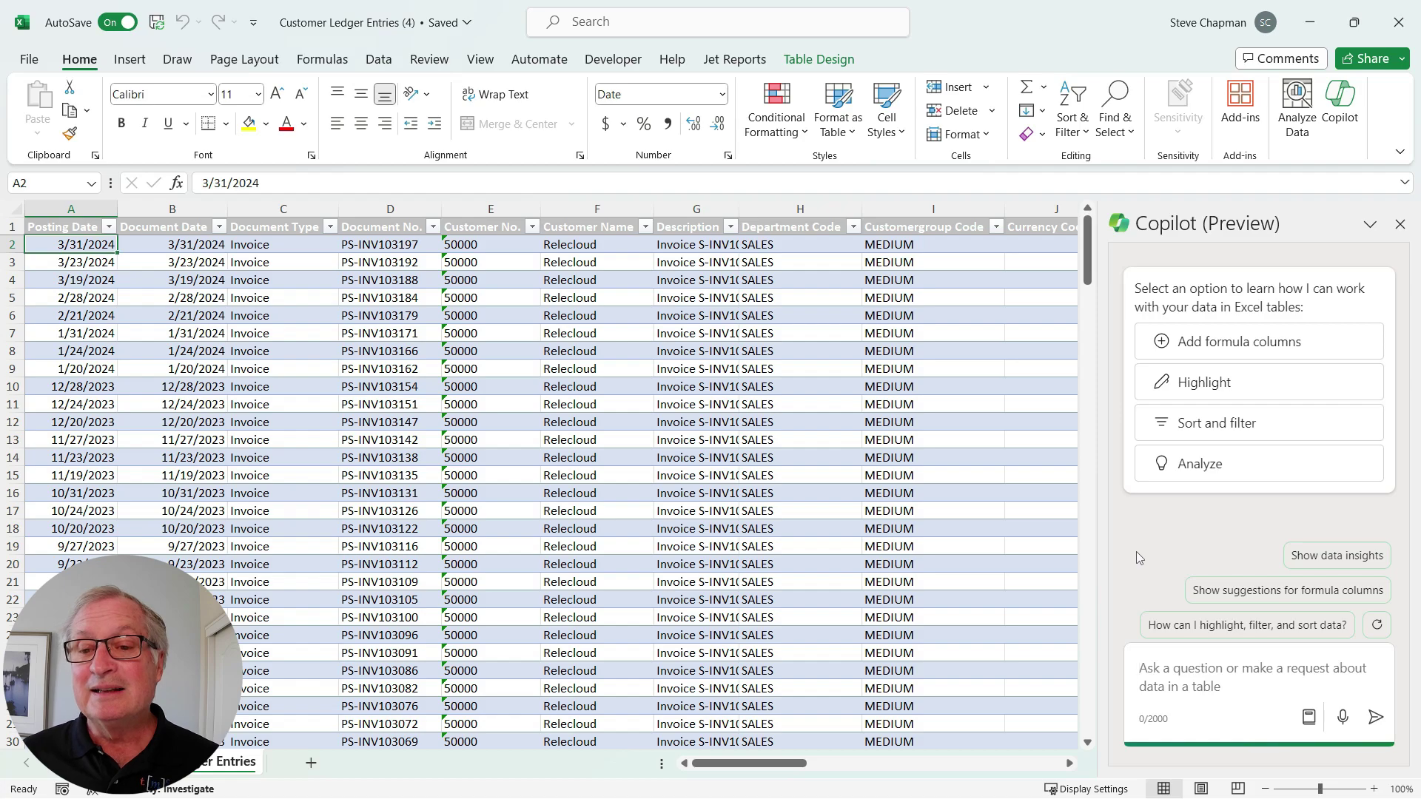
text(perform a pareto analysis of these customer sales, using Original Amount, and summarizing by customer name.)
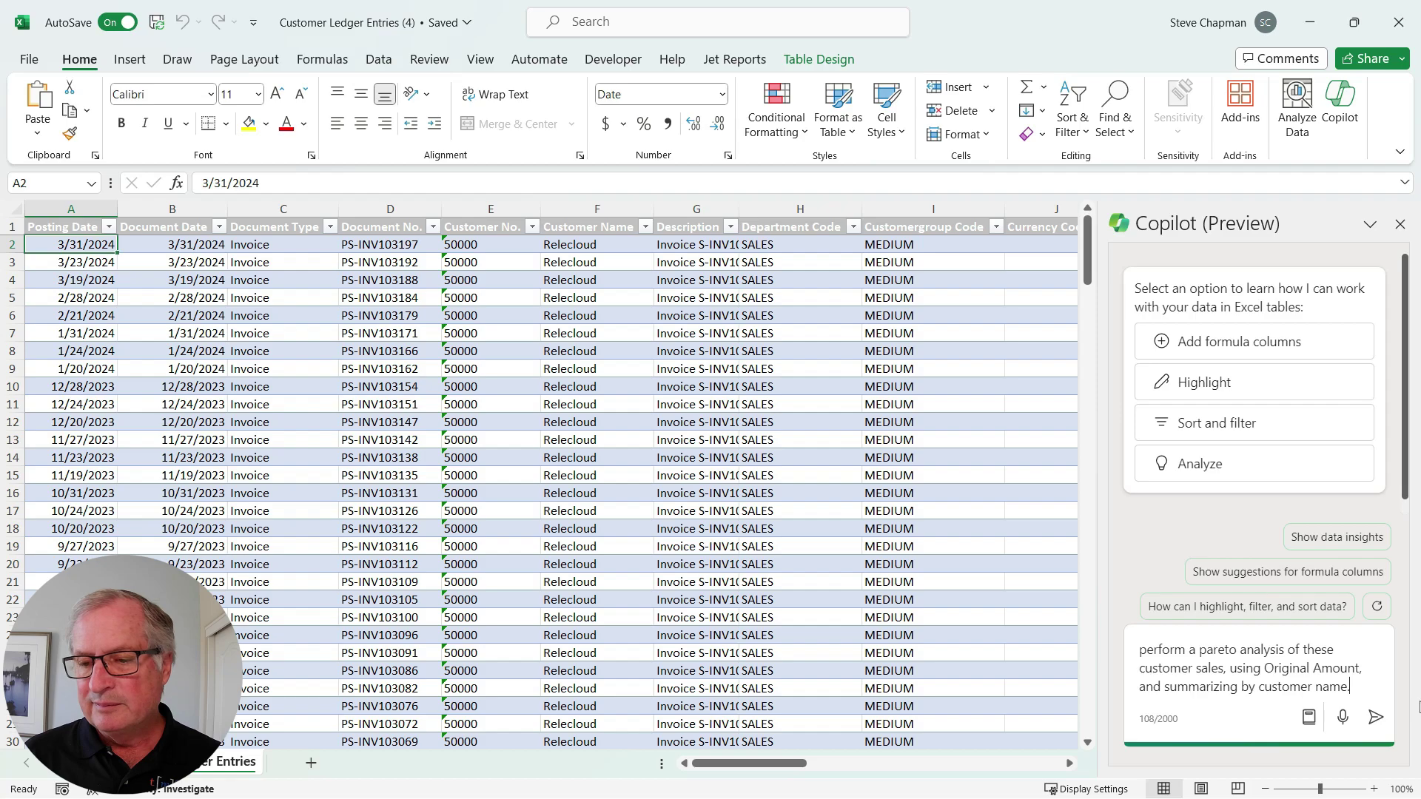
click(1376, 718)
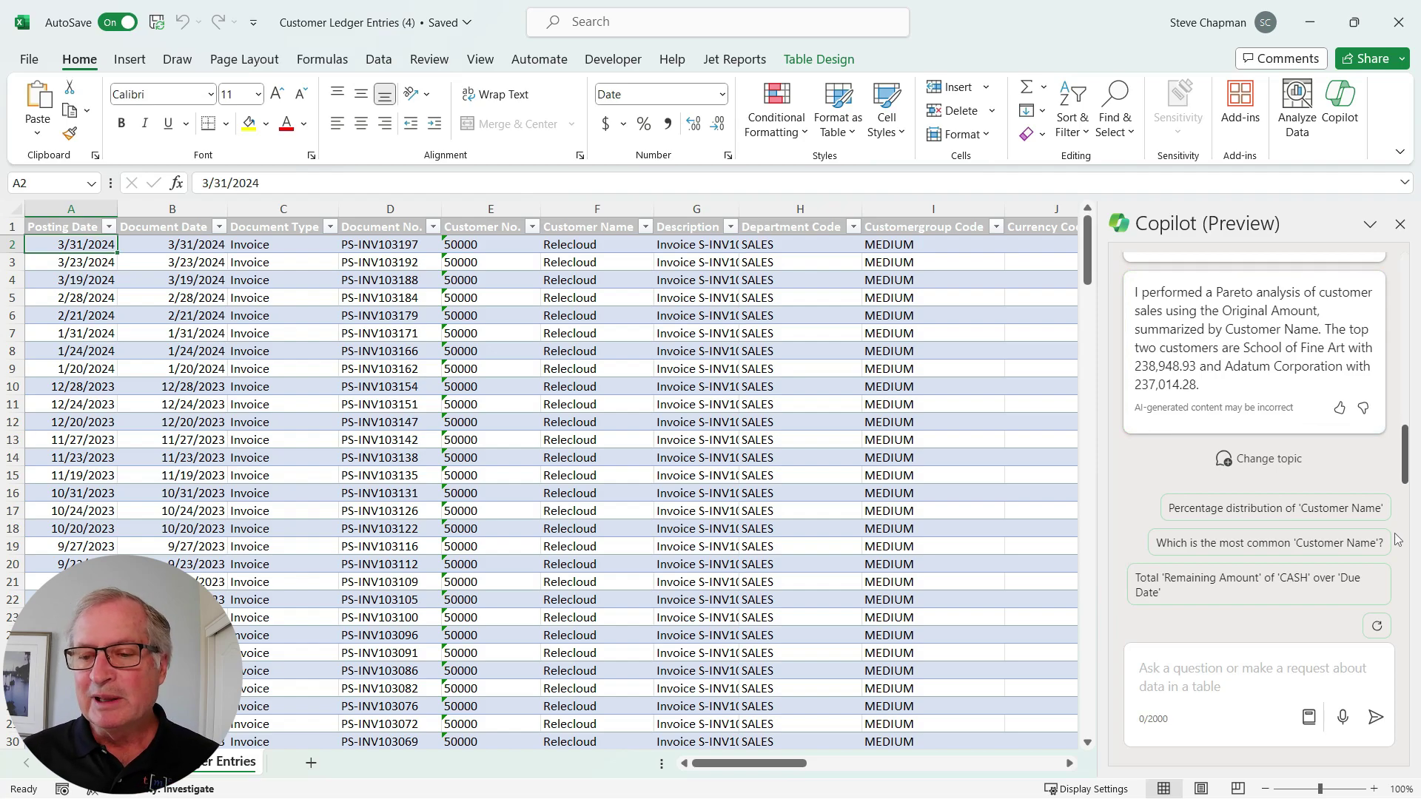
Step: Add Copilot's Original Amount by Customer Name chart to a new sheet, with its Pareto summary in C23
scroll(1377, 441, up, 5)
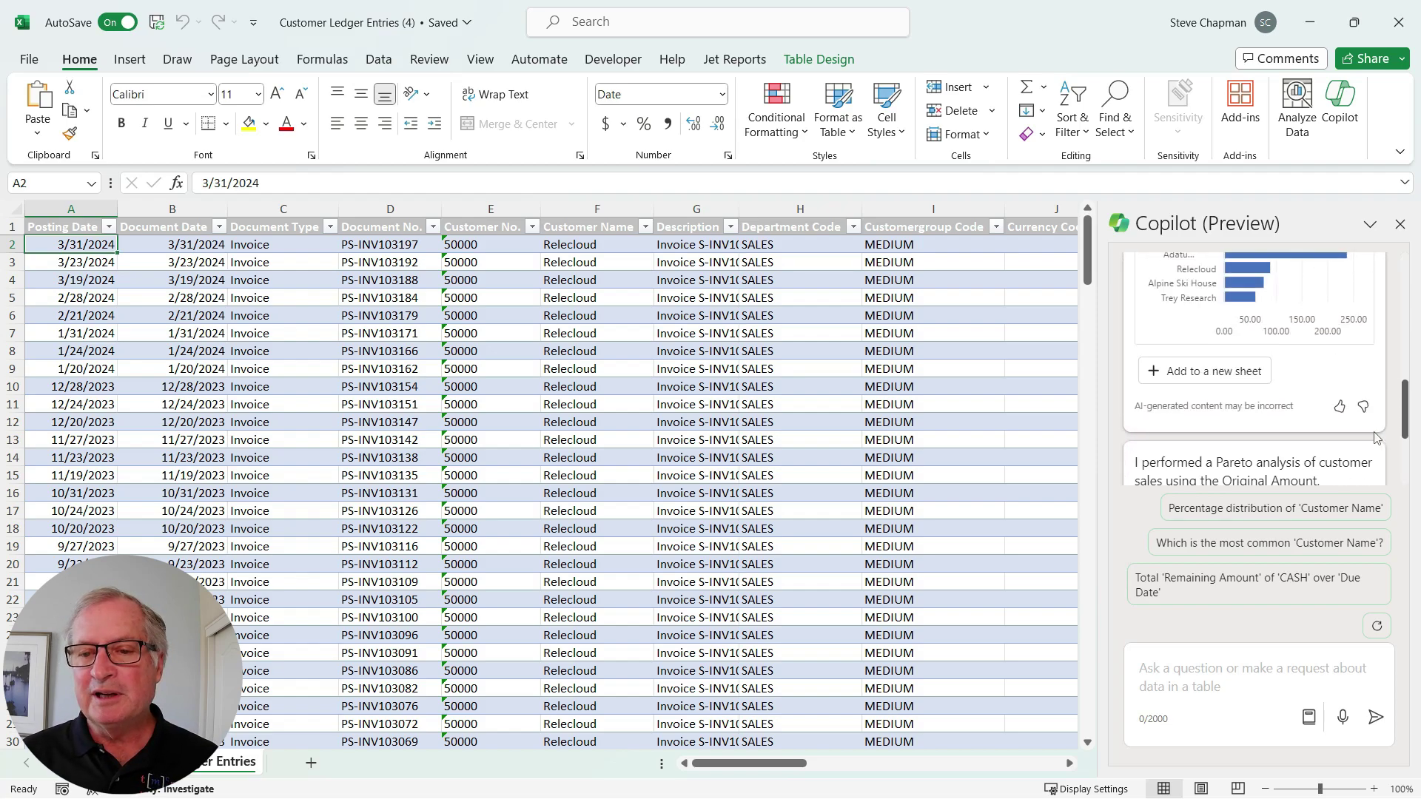
click(1202, 379)
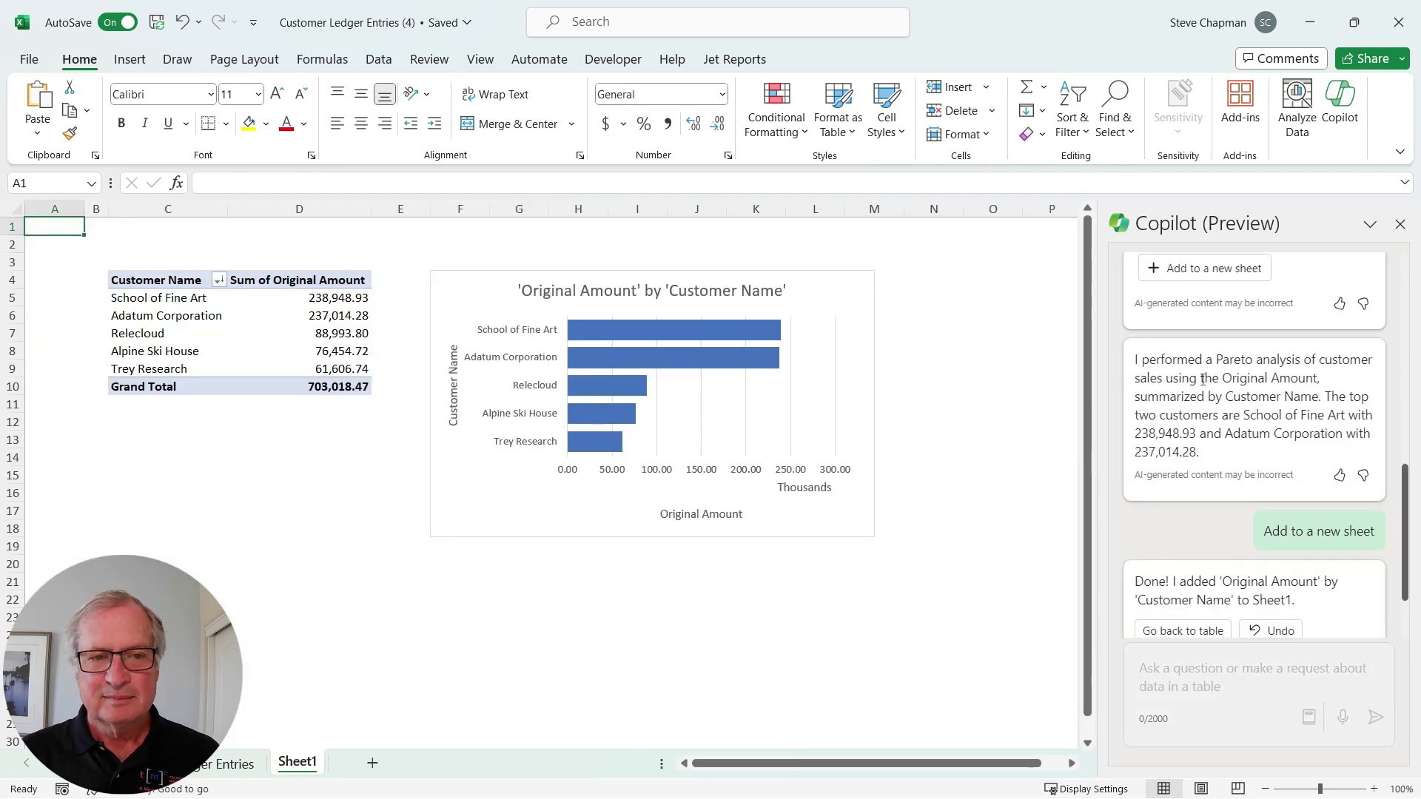
triple_click(1203, 380)
key(ctrl+c)
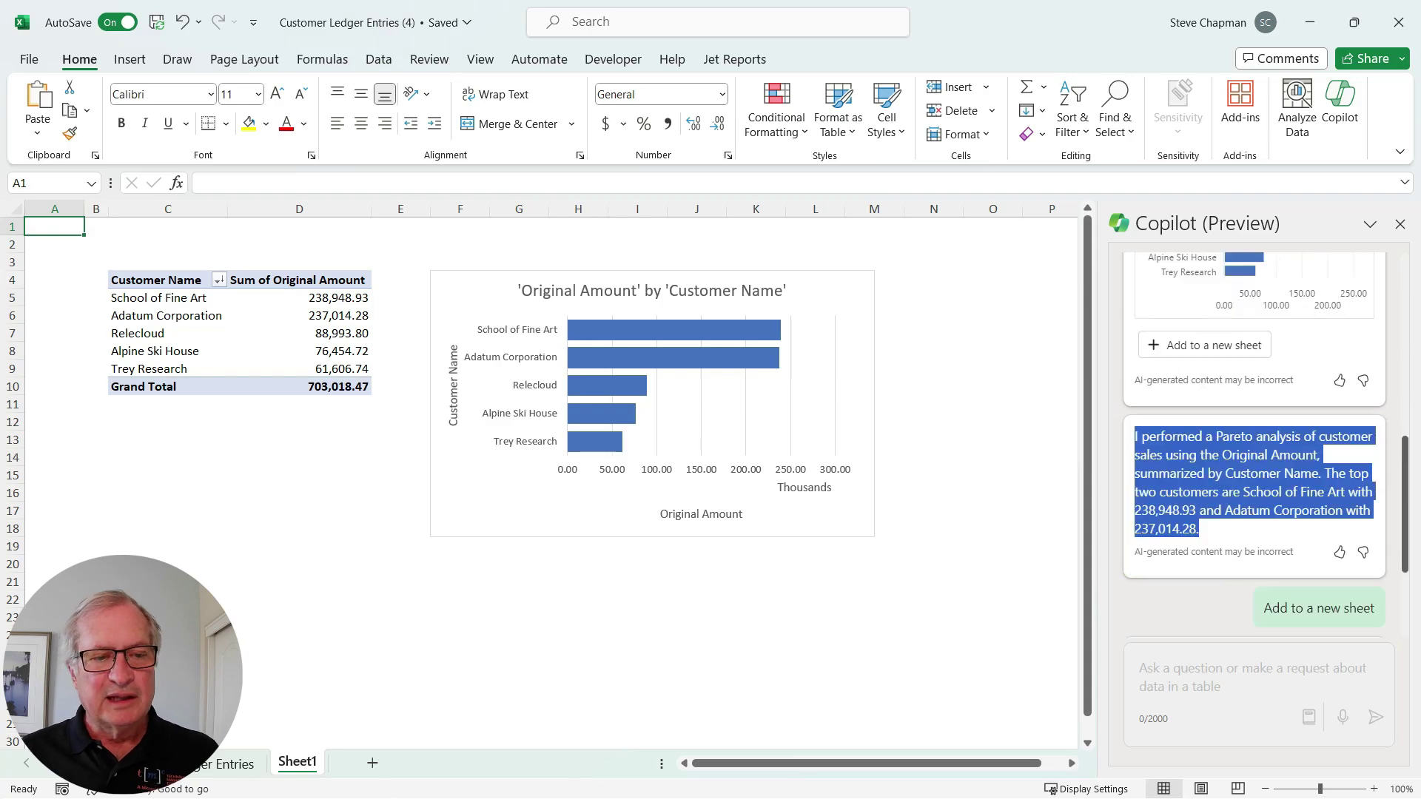
click(168, 618)
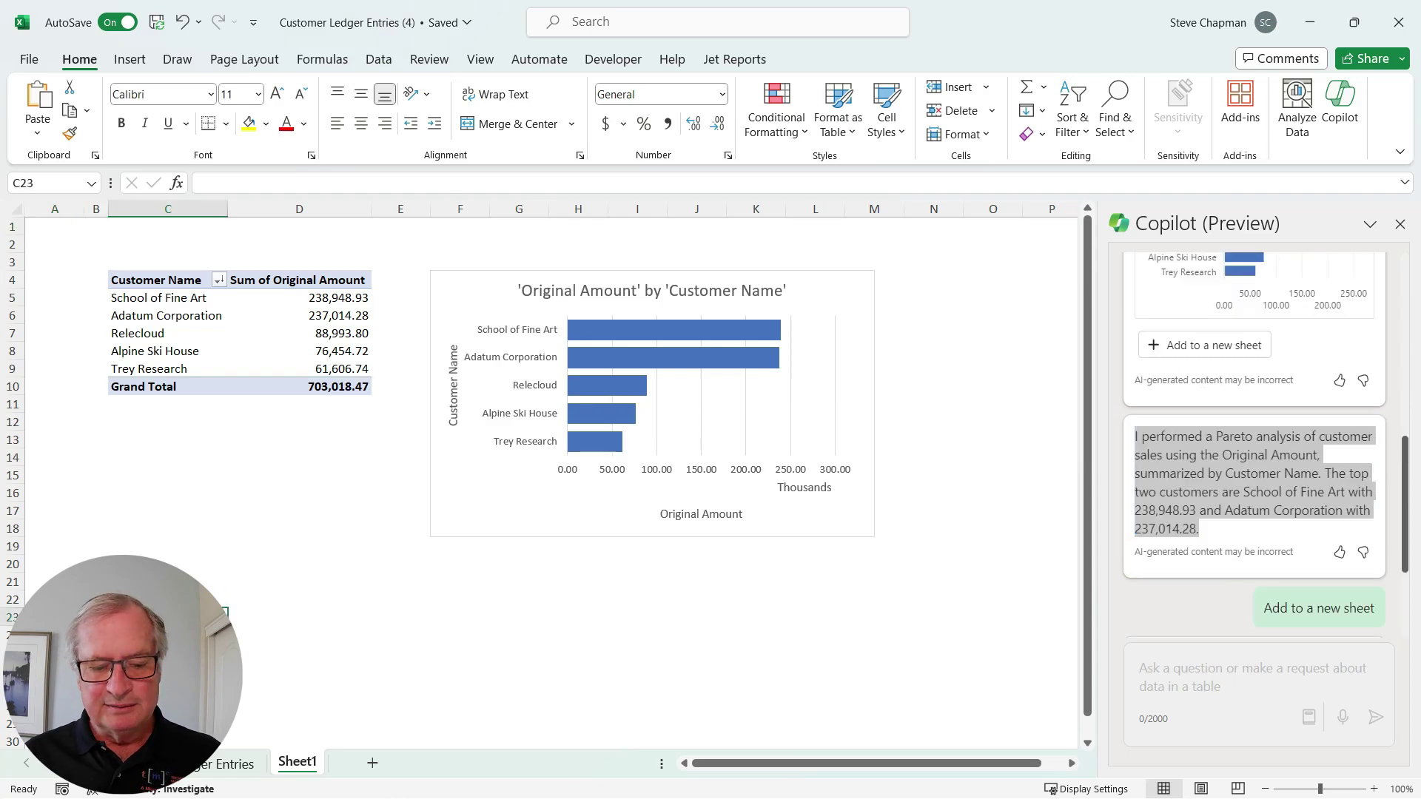
key(ctrl+v)
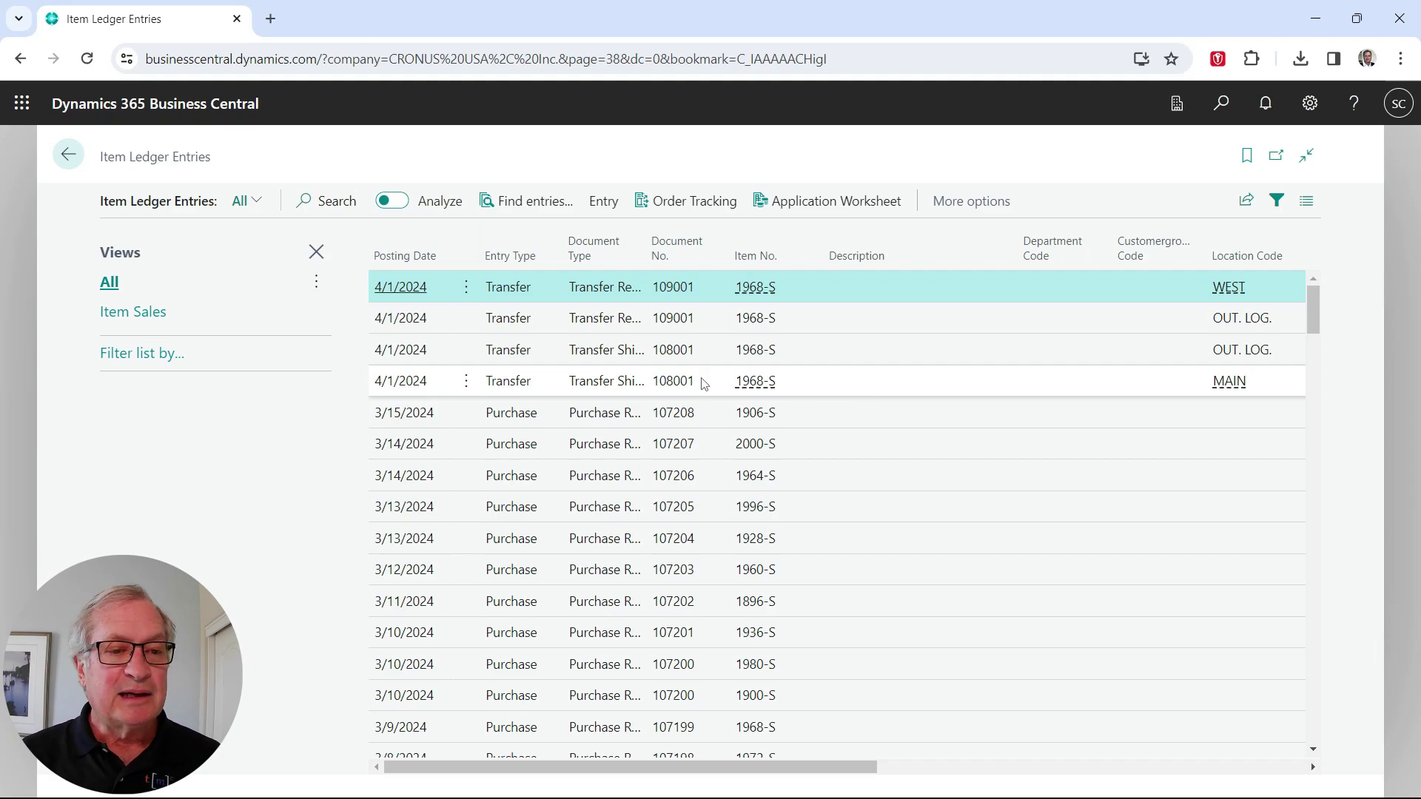
Step: Switch Item Ledger Entries to the Item Sales view and send it to Excel
click(109, 314)
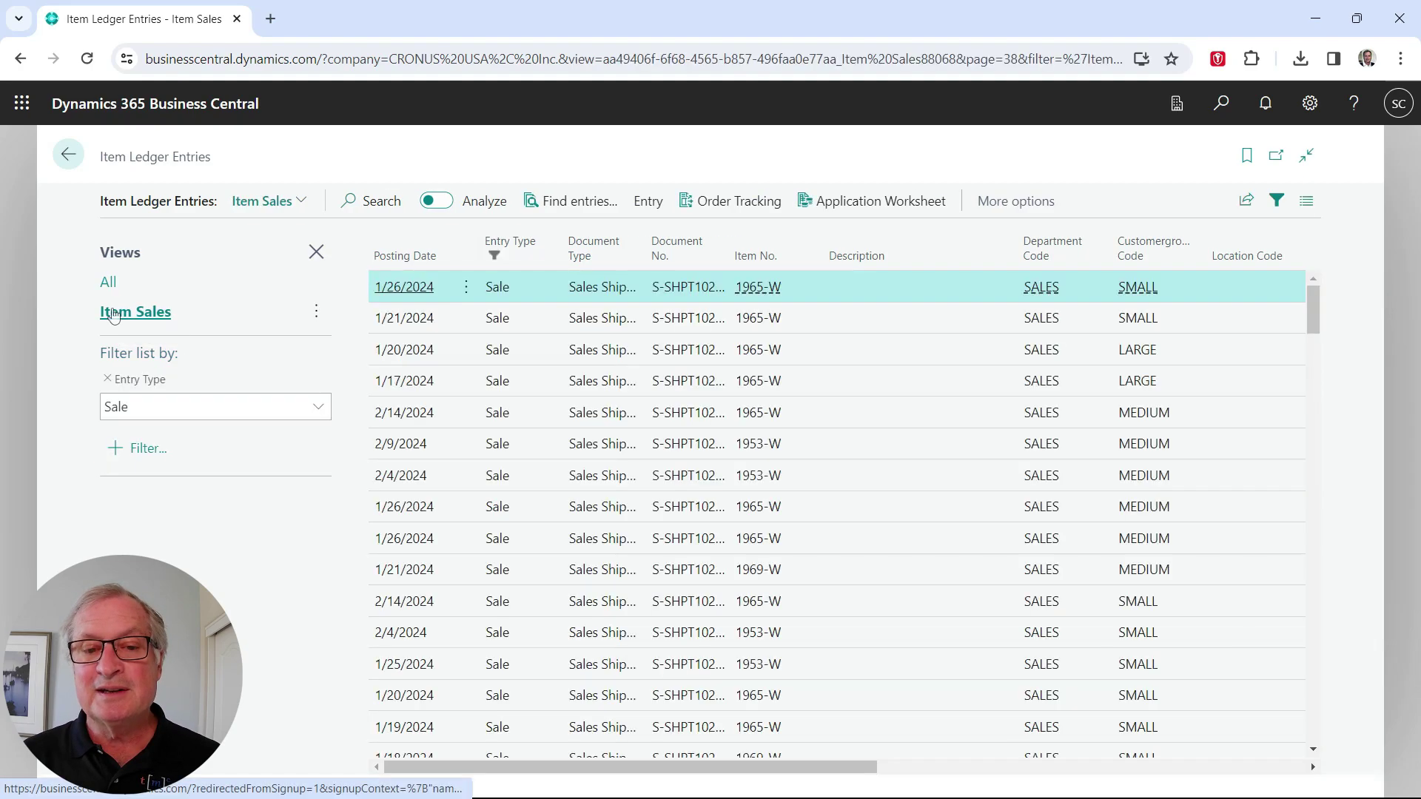
click(1248, 201)
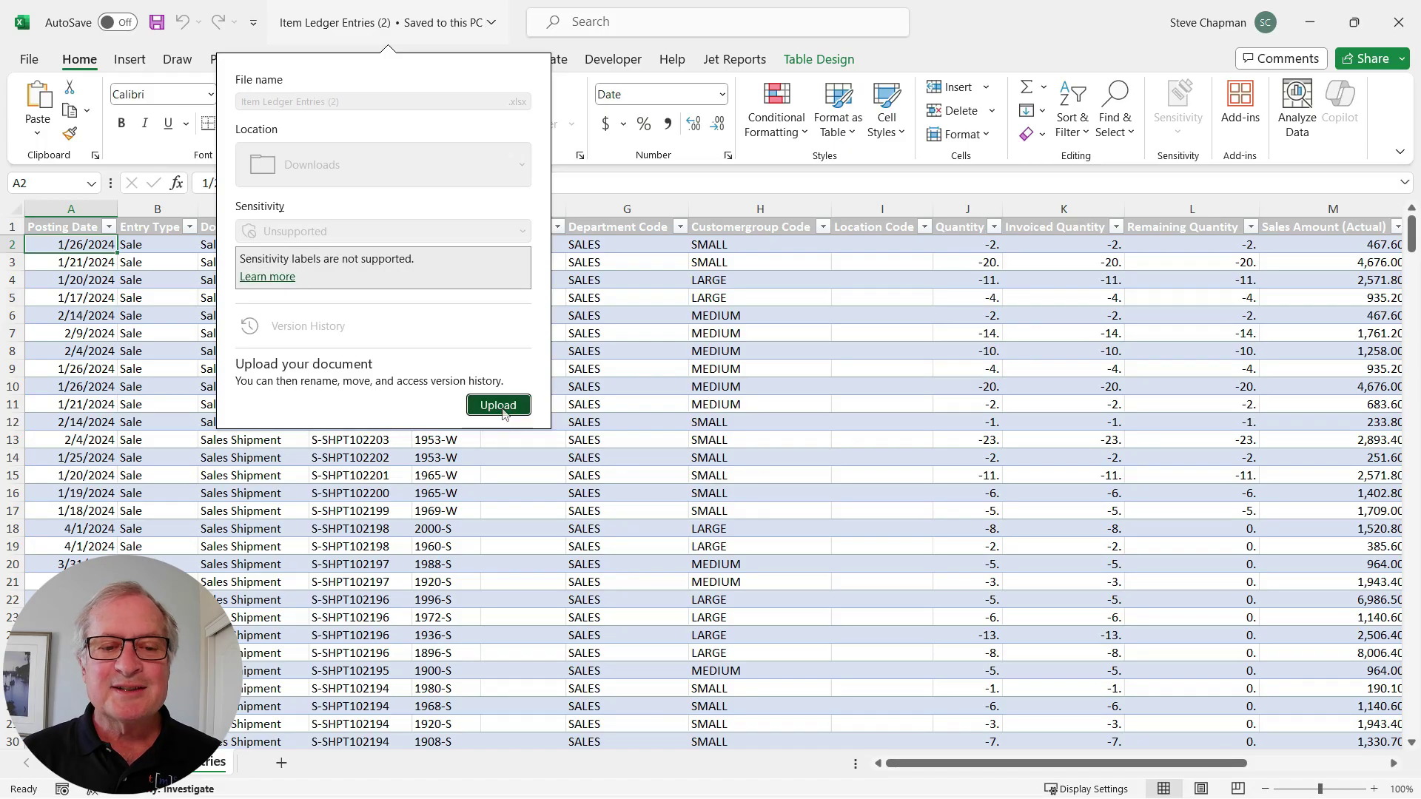
Step: Save the workbook to OneDrive and have Copilot insert a Sales vs Cost column (Sales minus Cost Amount)
click(499, 406)
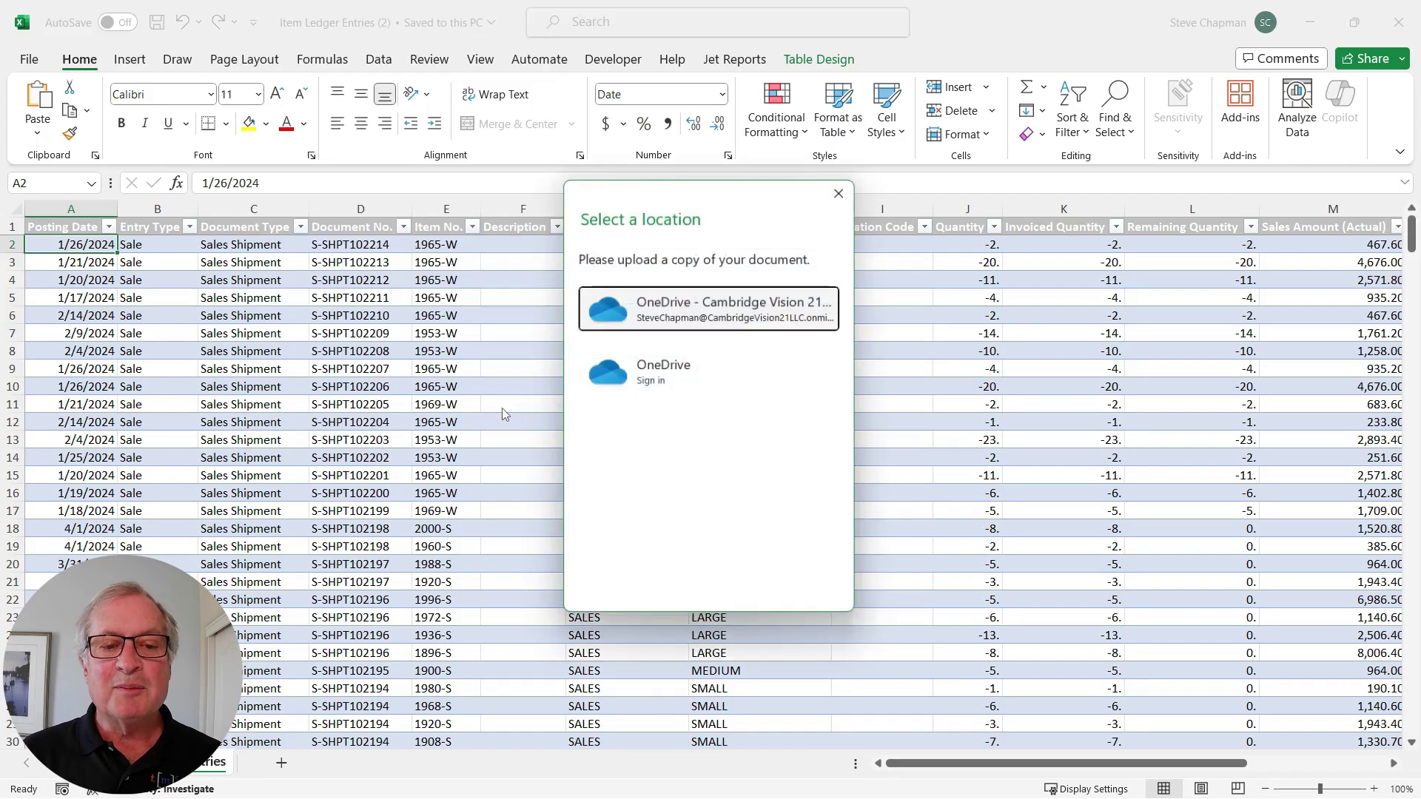
click(727, 299)
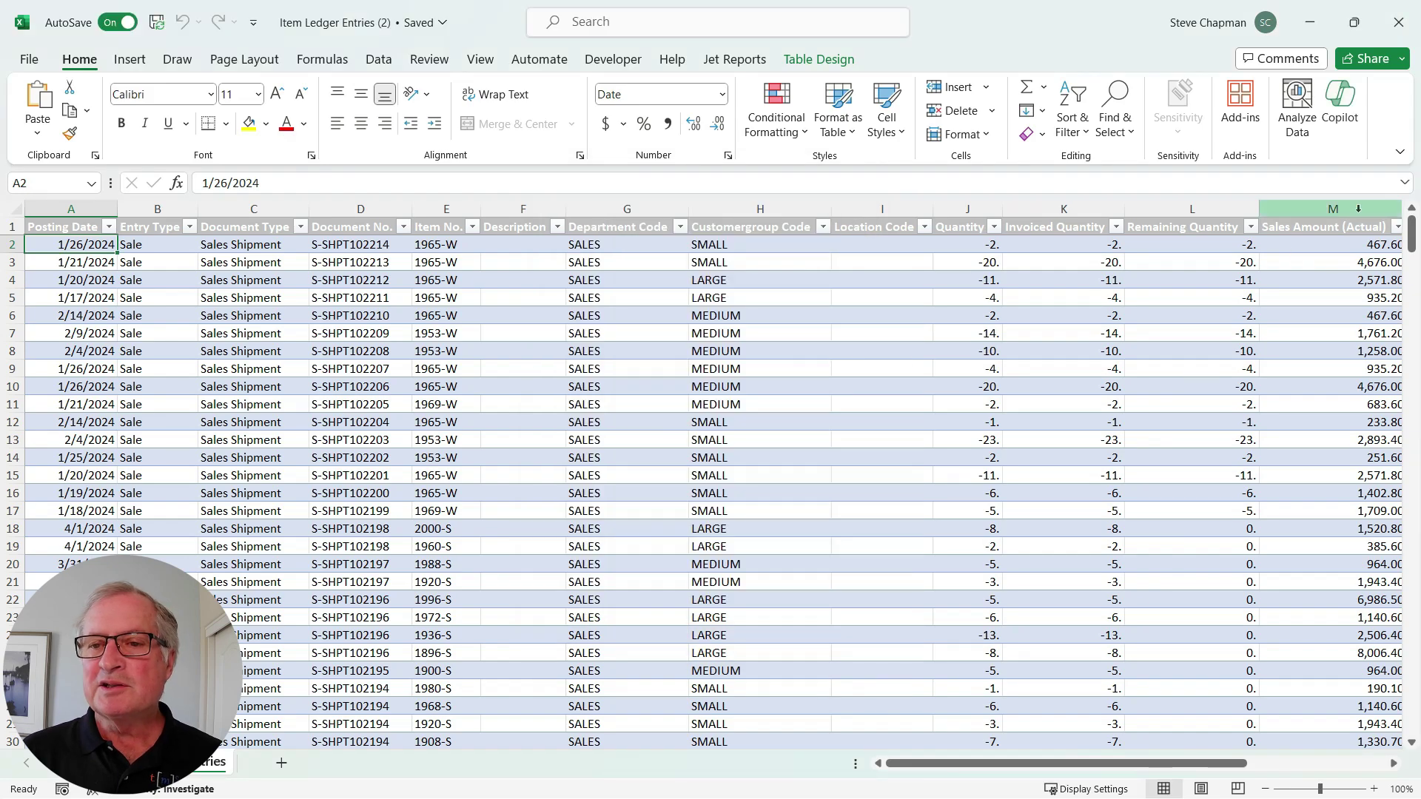
click(1343, 104)
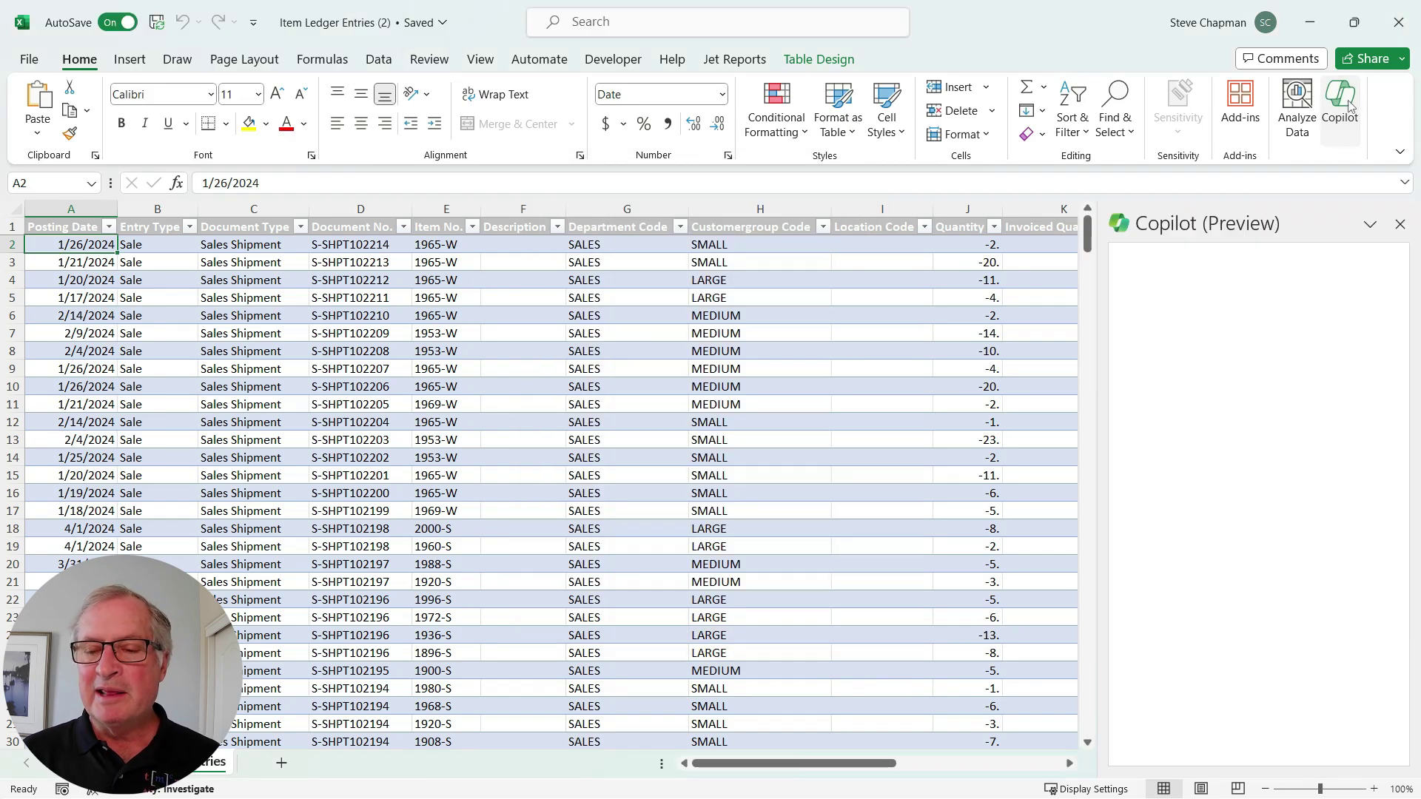
text(add a column to compare sales amount to cost amount)
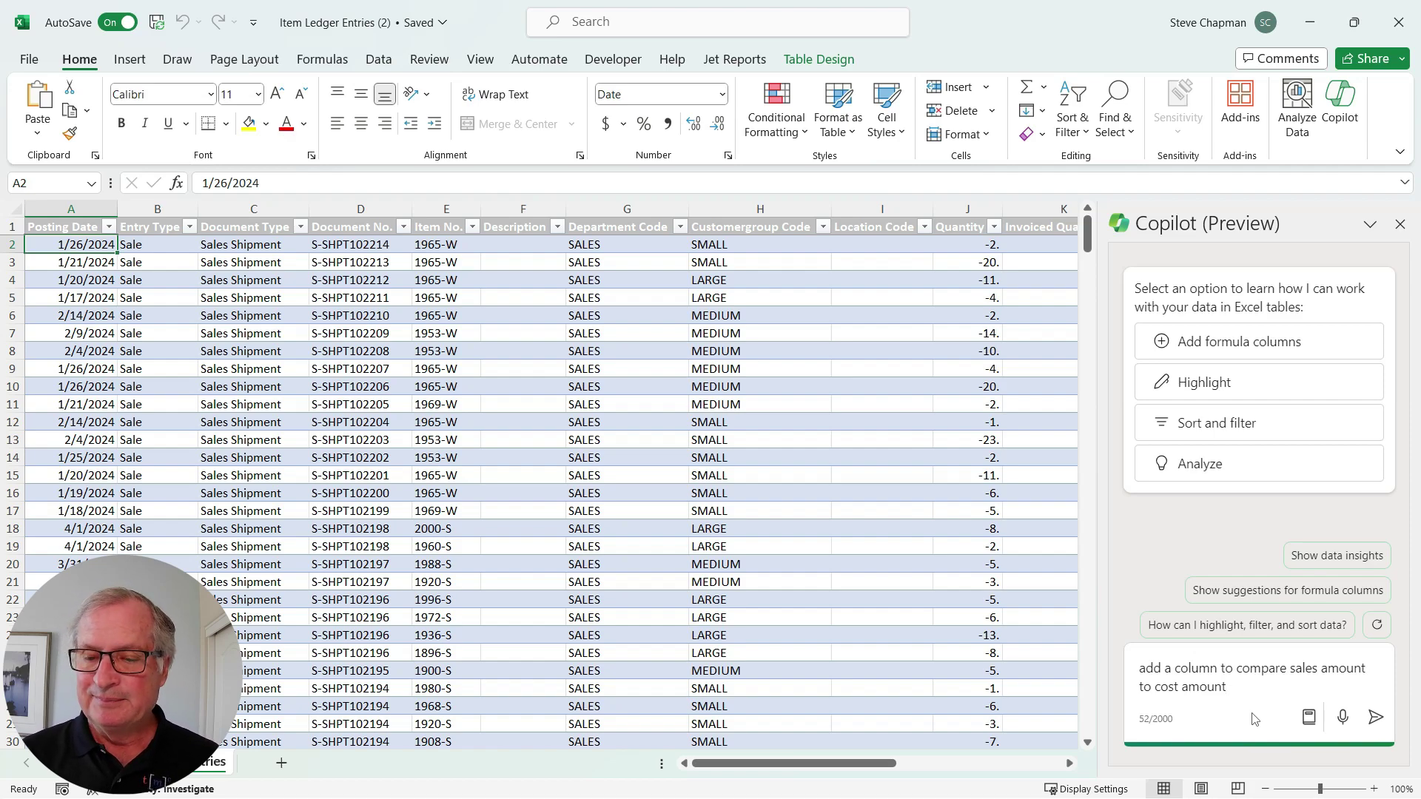
click(1375, 719)
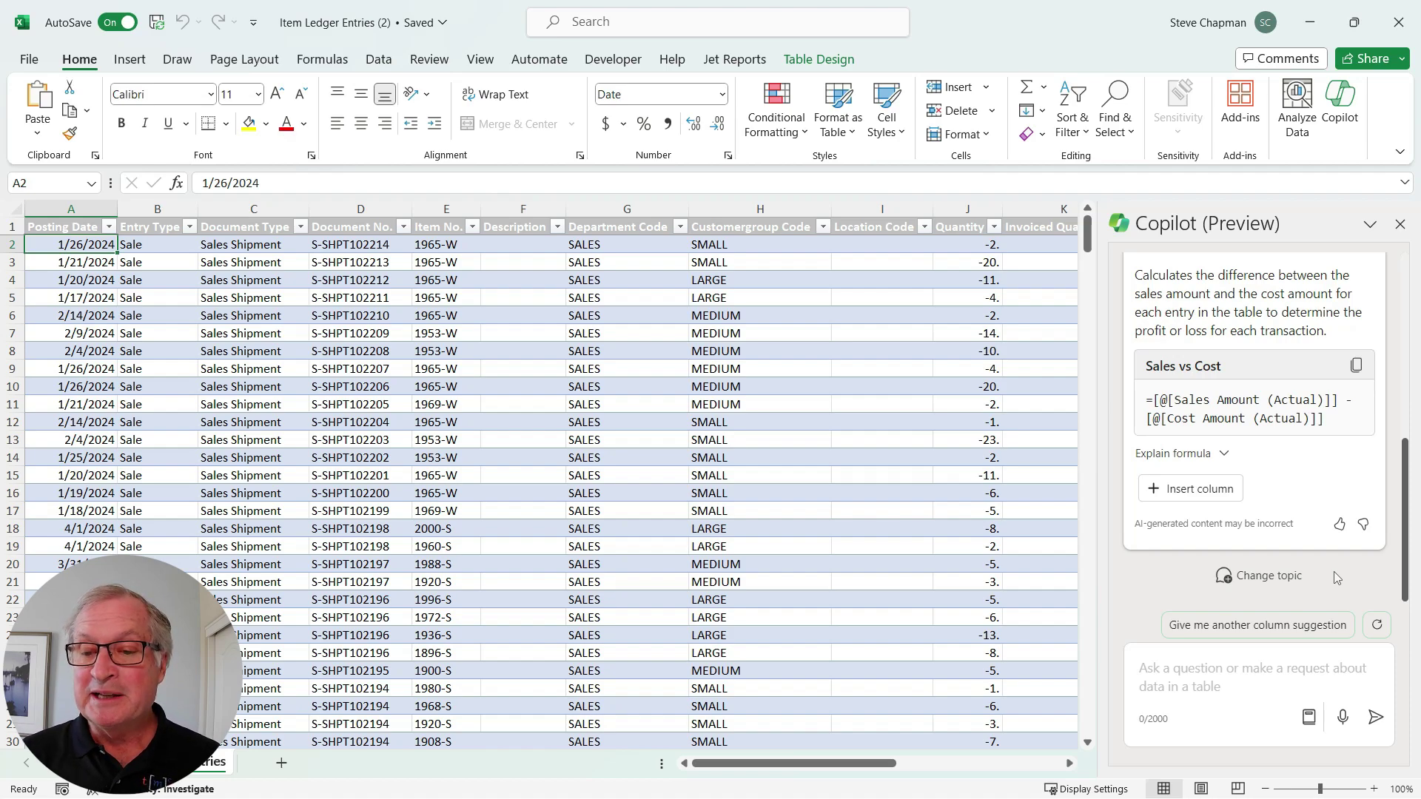
click(1203, 489)
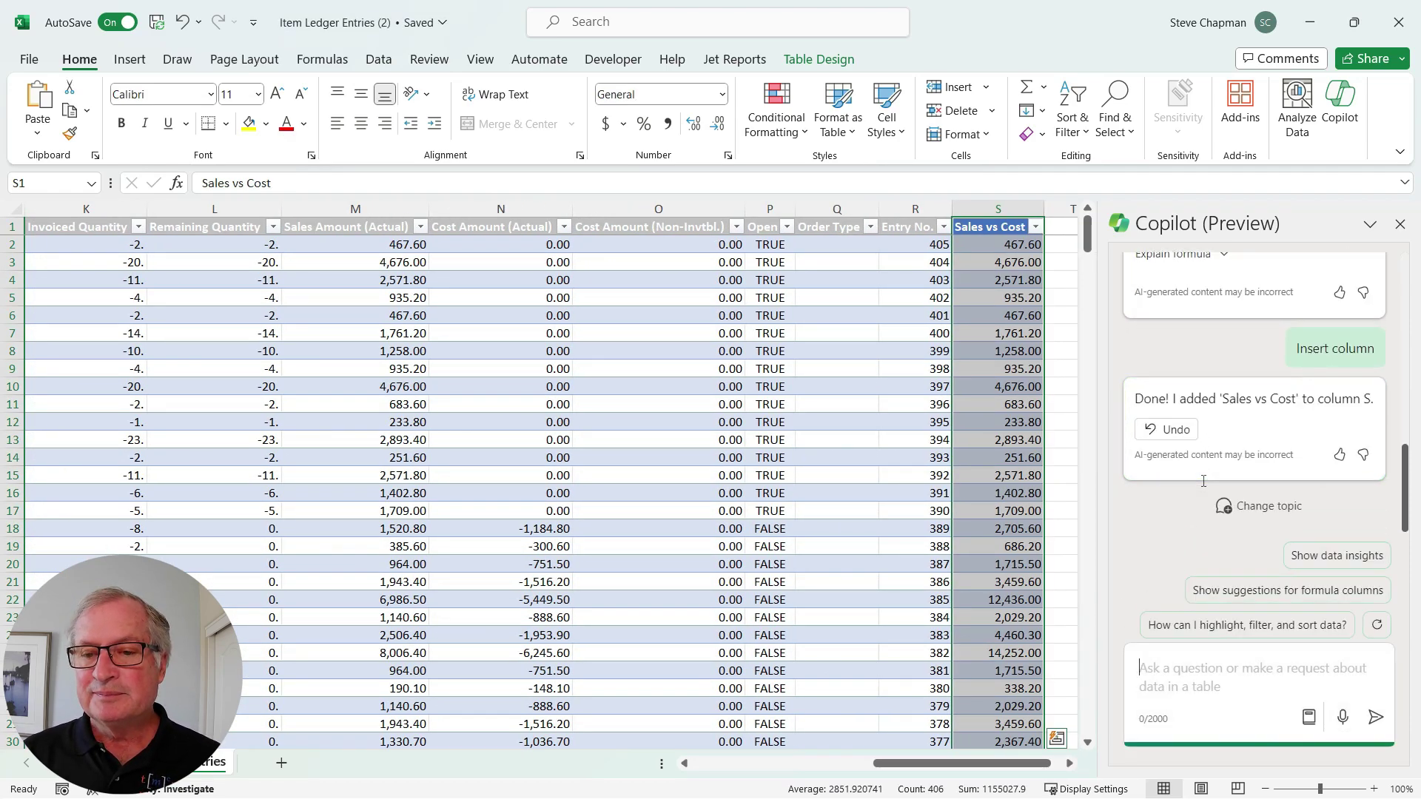
Step: Ask Copilot for the most profitable item by Sales vs Cost and place the result (1896-S, 17,815.00) on Sheet1
click(1221, 713)
text(What is the most profitable item based on Sales vs Cost)
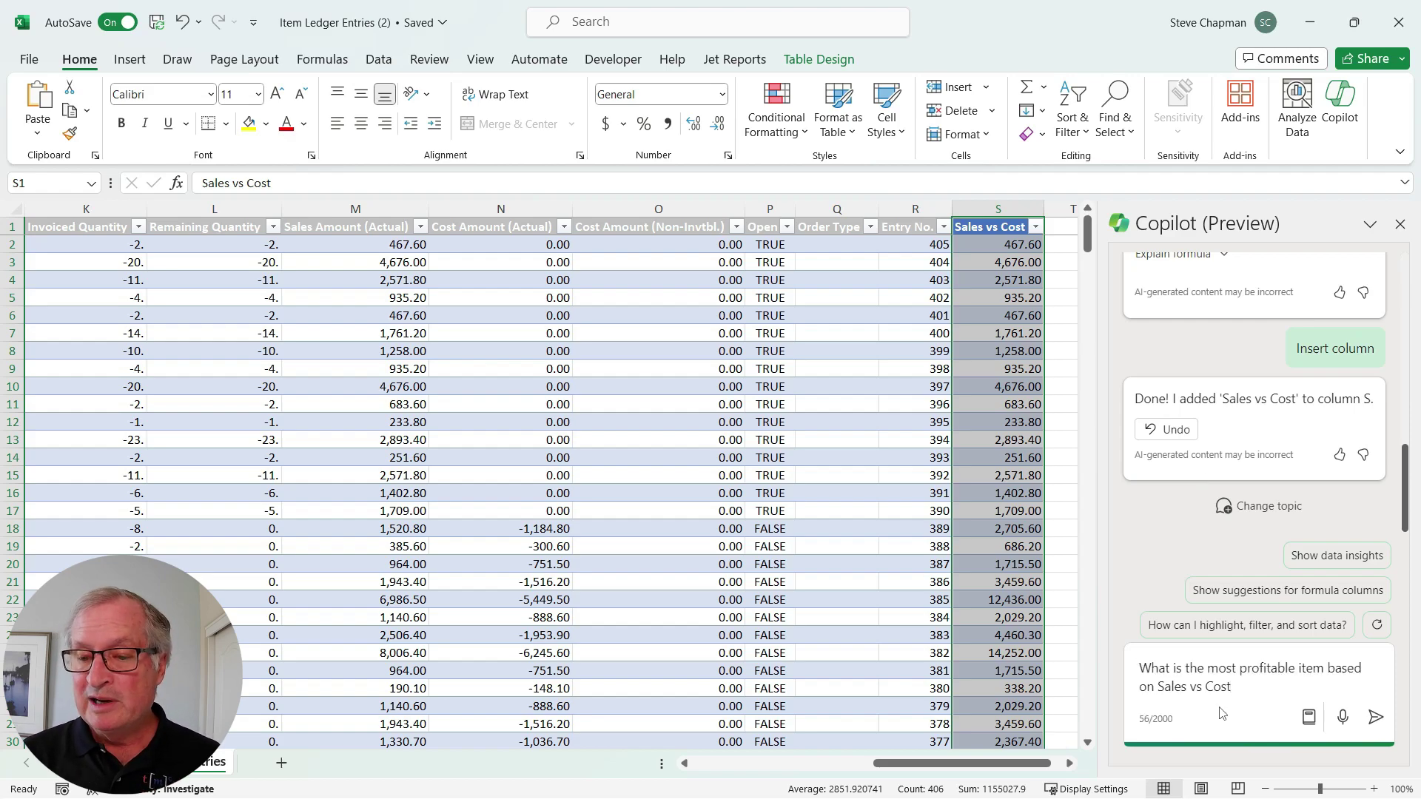
click(1375, 716)
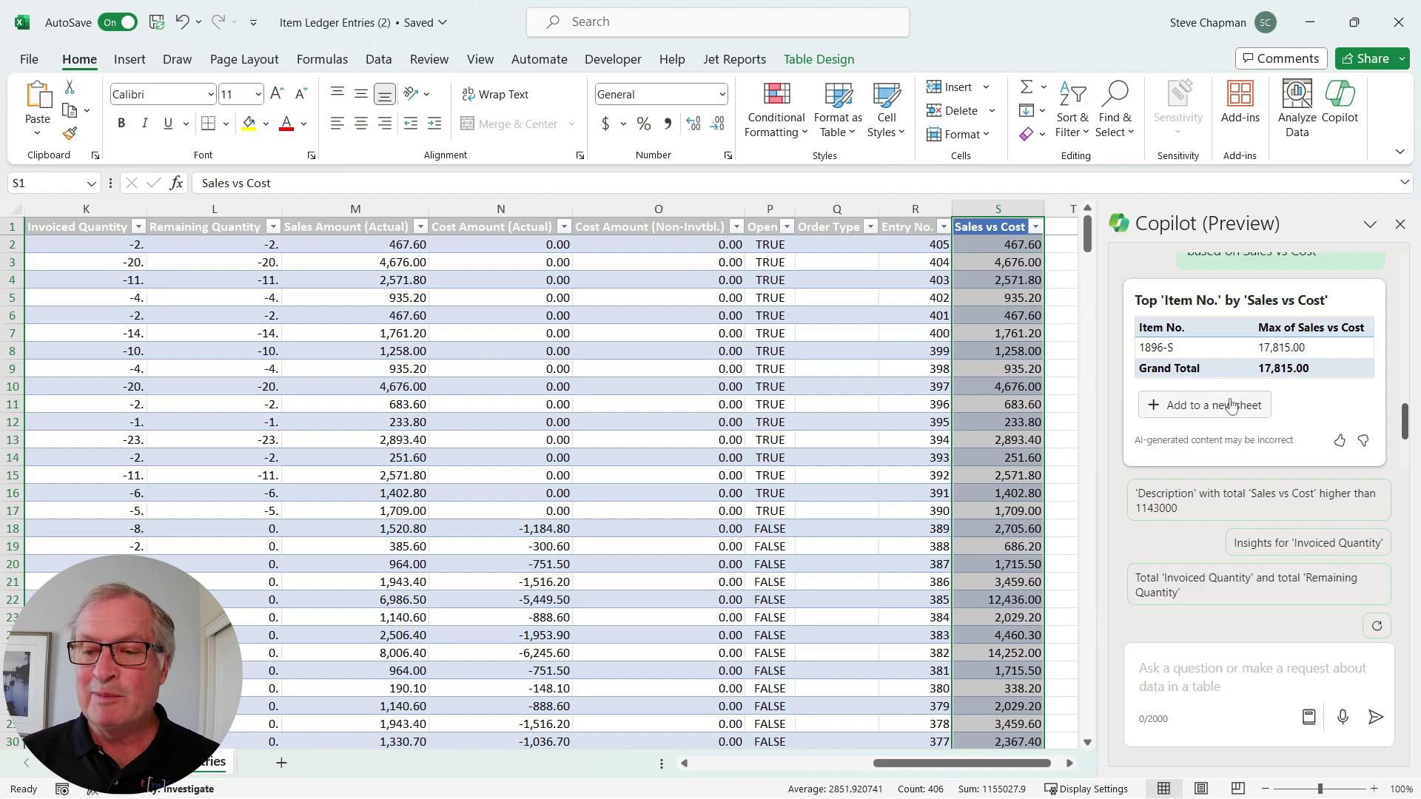
click(1199, 405)
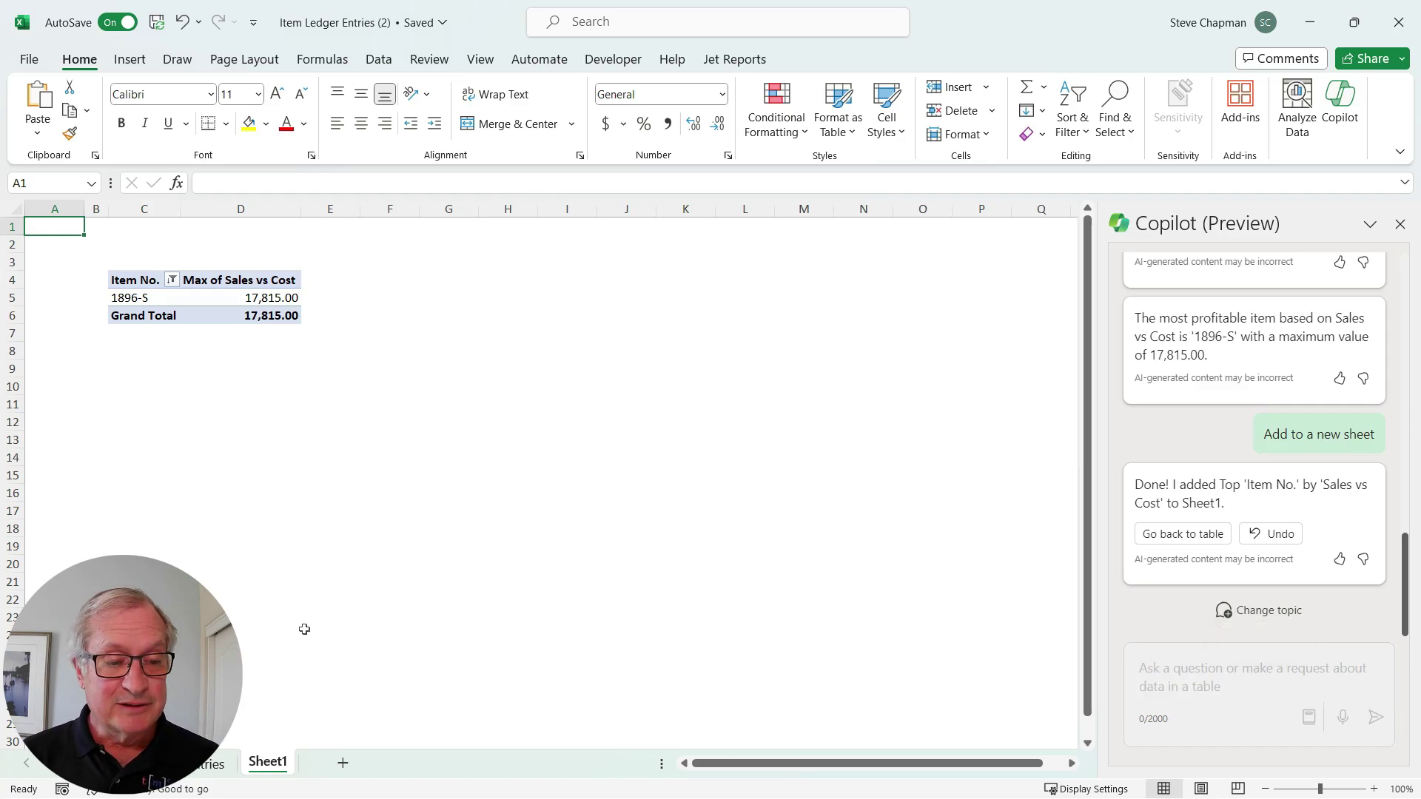
Step: Add Copilot's top customer group by Sales vs Cost (SMALL, 514,080.70) as Sheet2
click(214, 763)
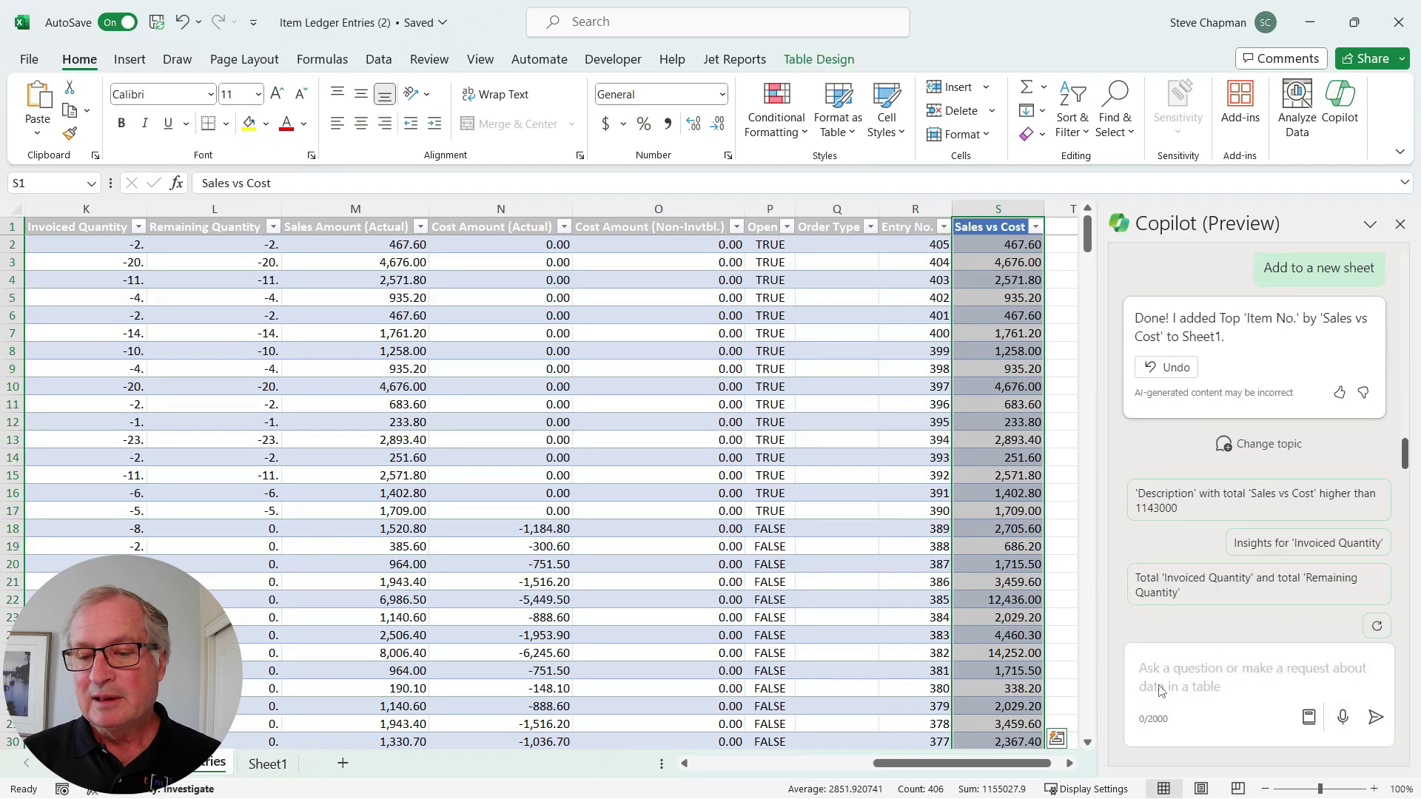
click(1168, 684)
text(which customer group code had the highest sales vs cost?)
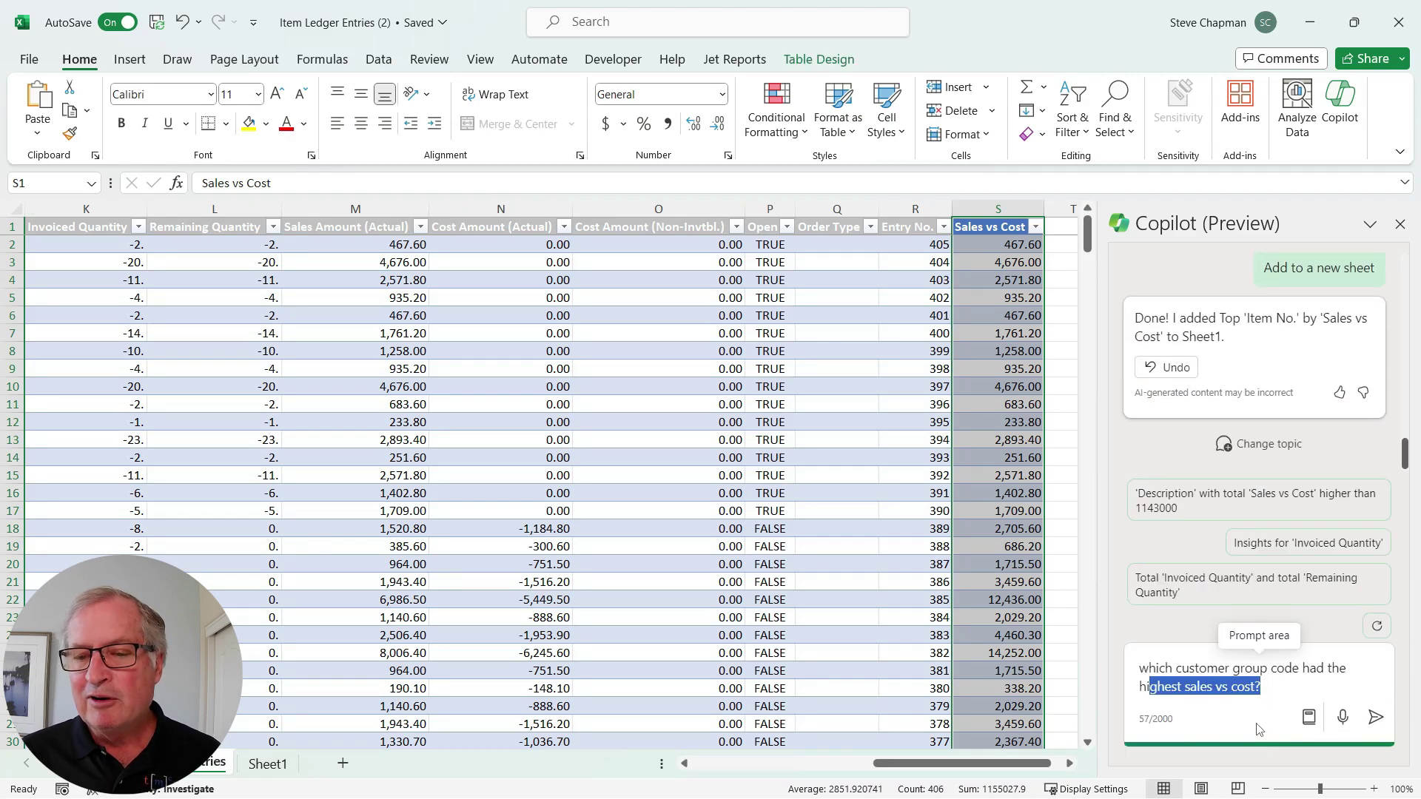
click(1375, 717)
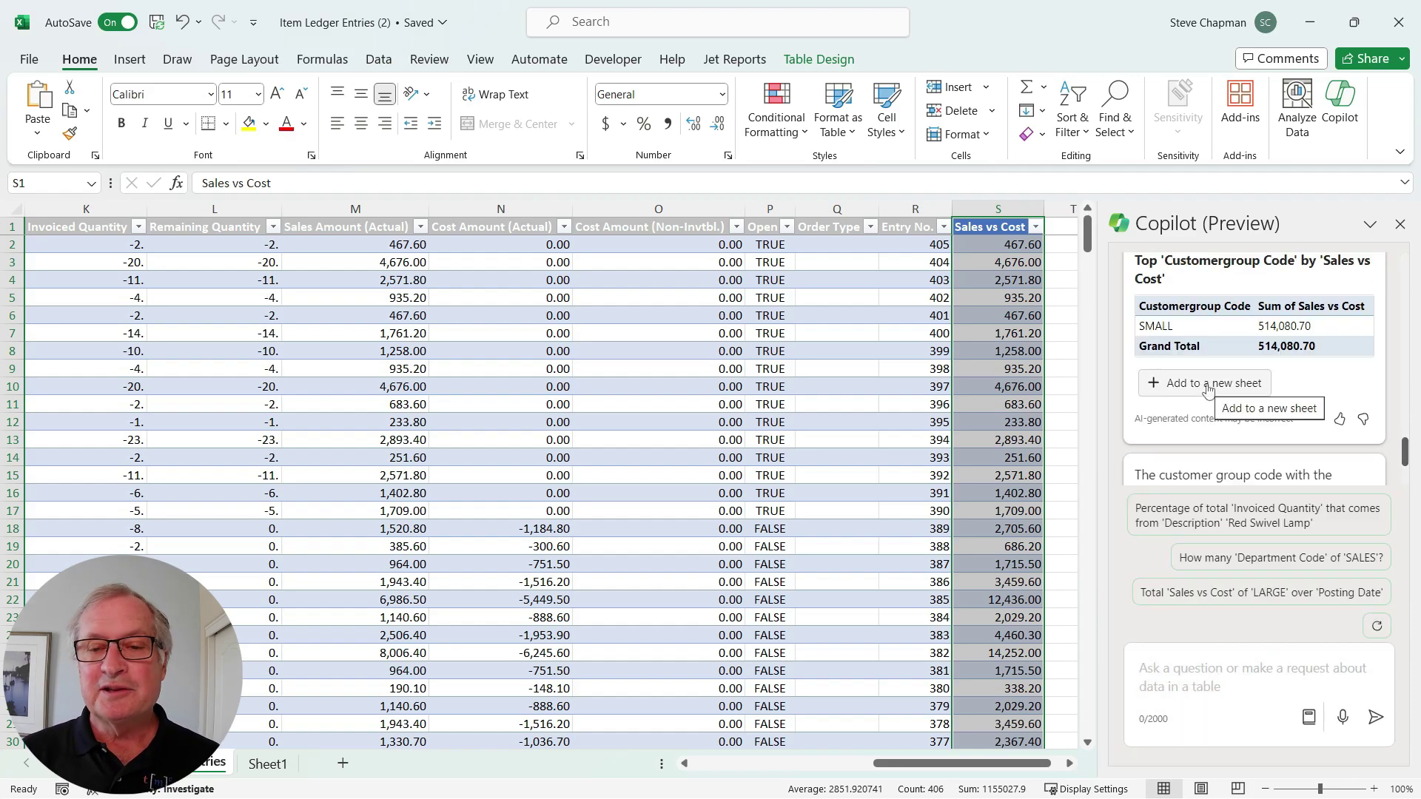
click(1206, 384)
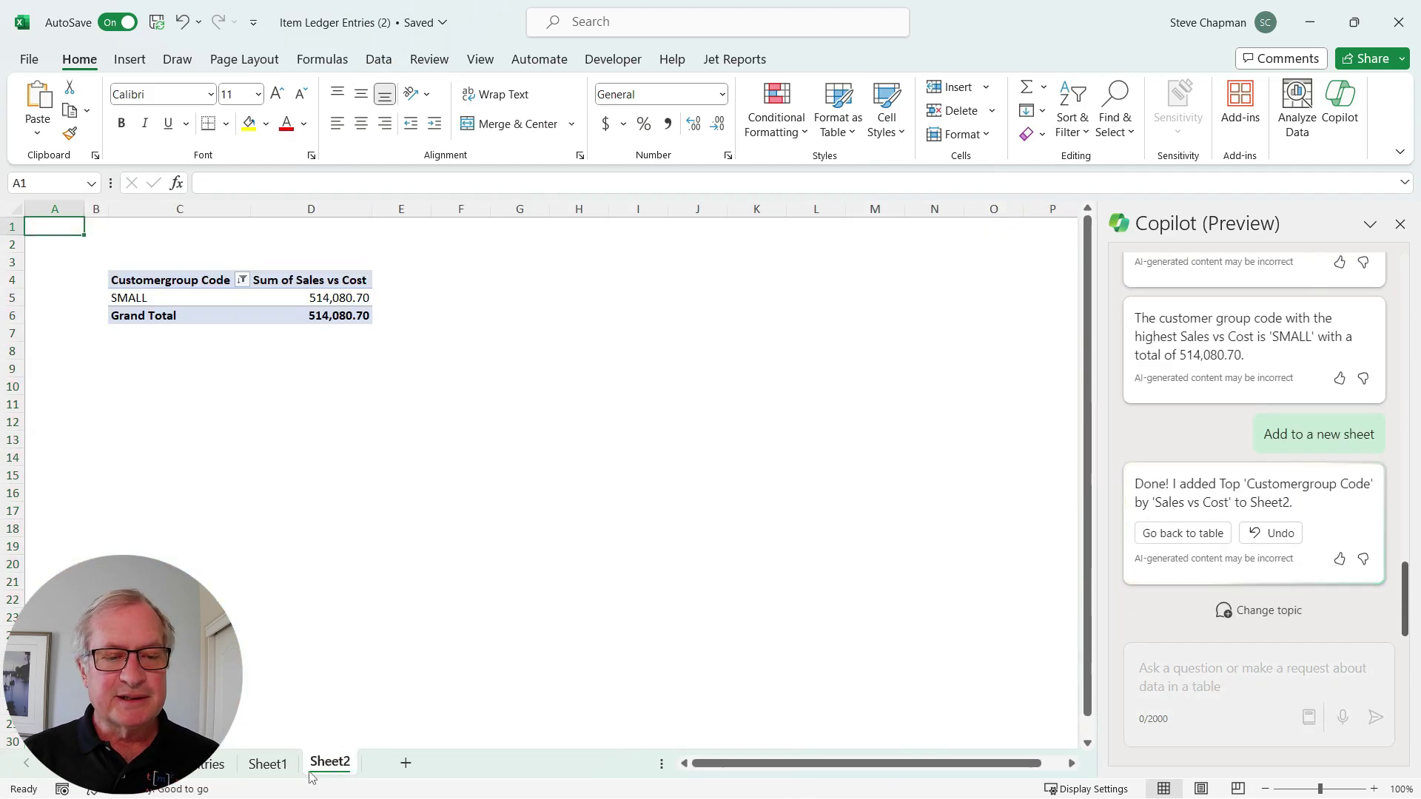
click(267, 764)
click(210, 764)
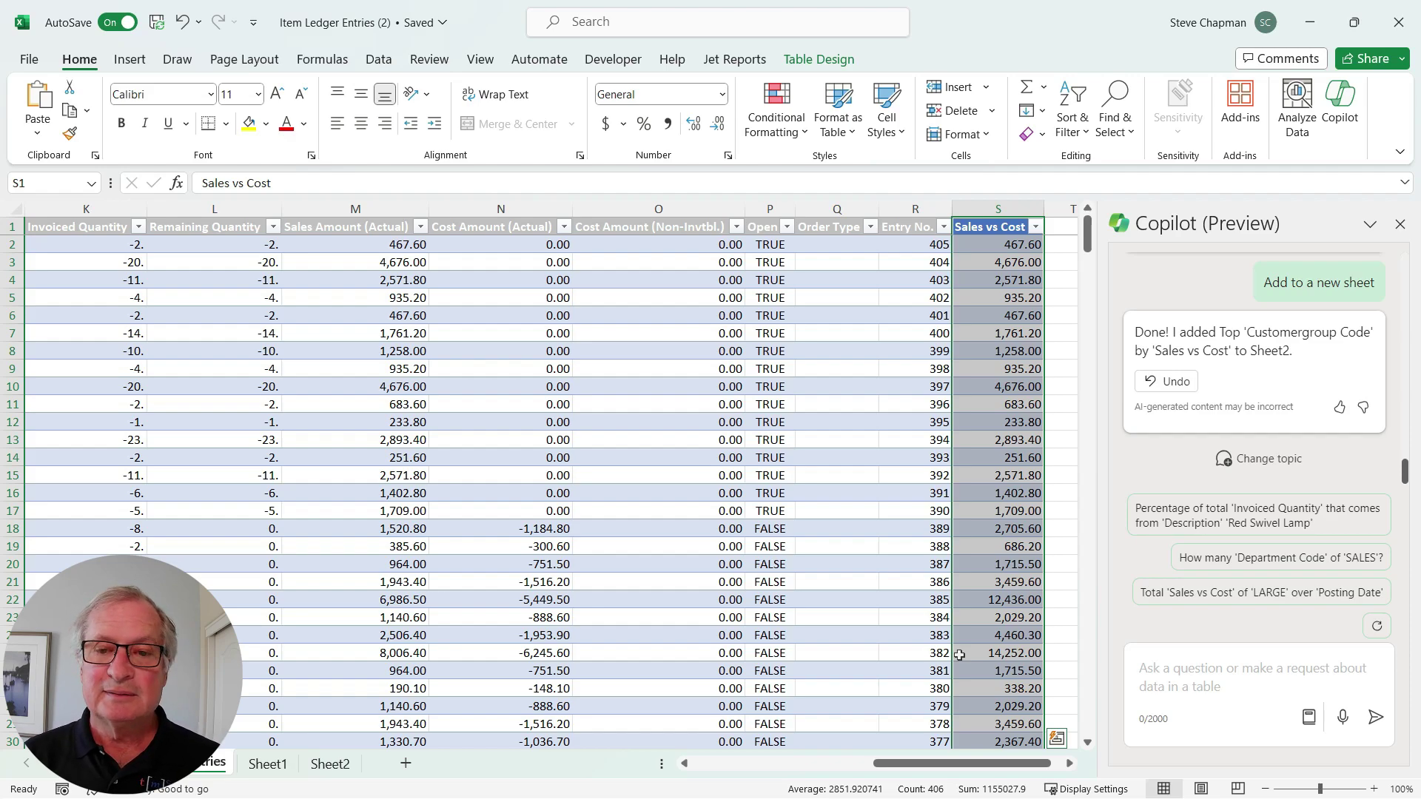
key(ctrl+Page_Down)
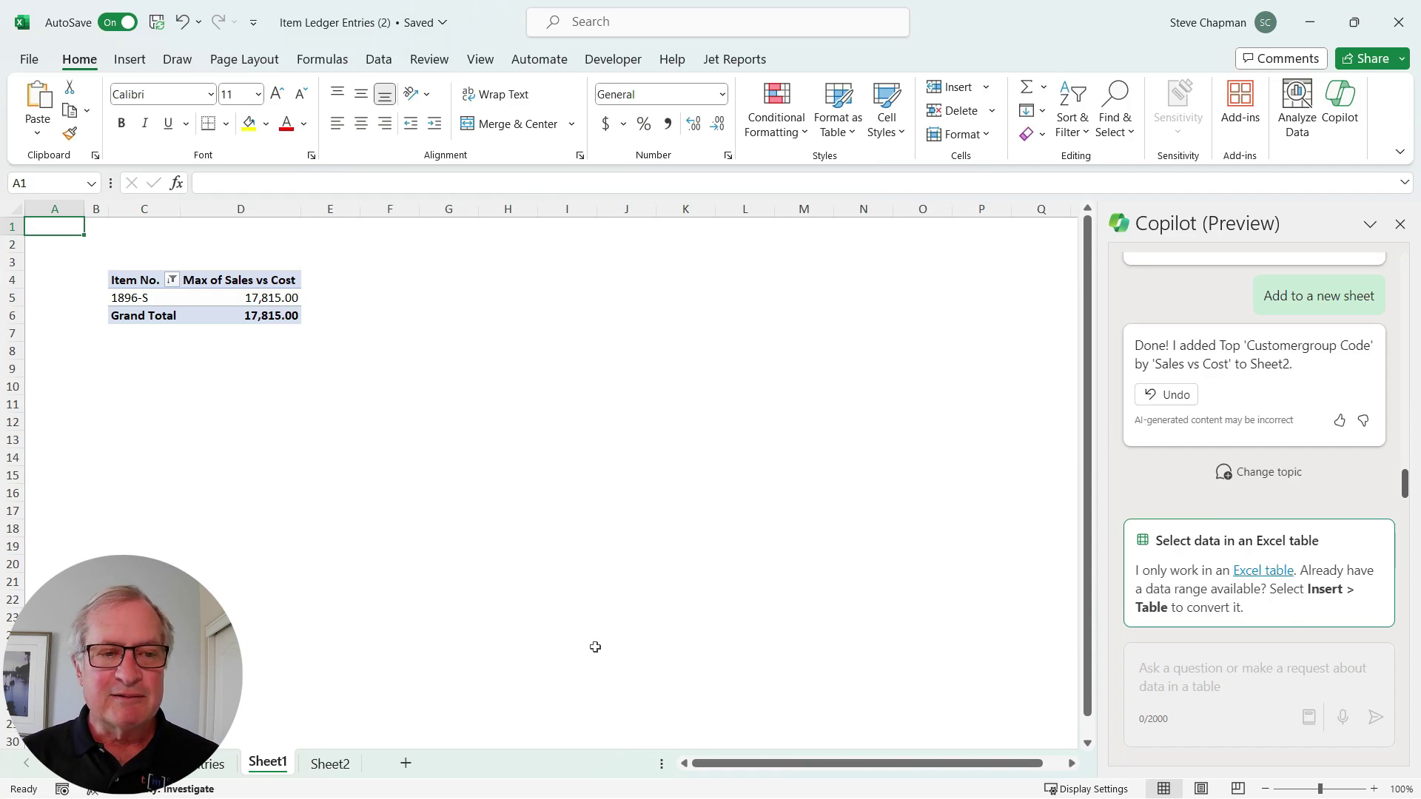
click(330, 765)
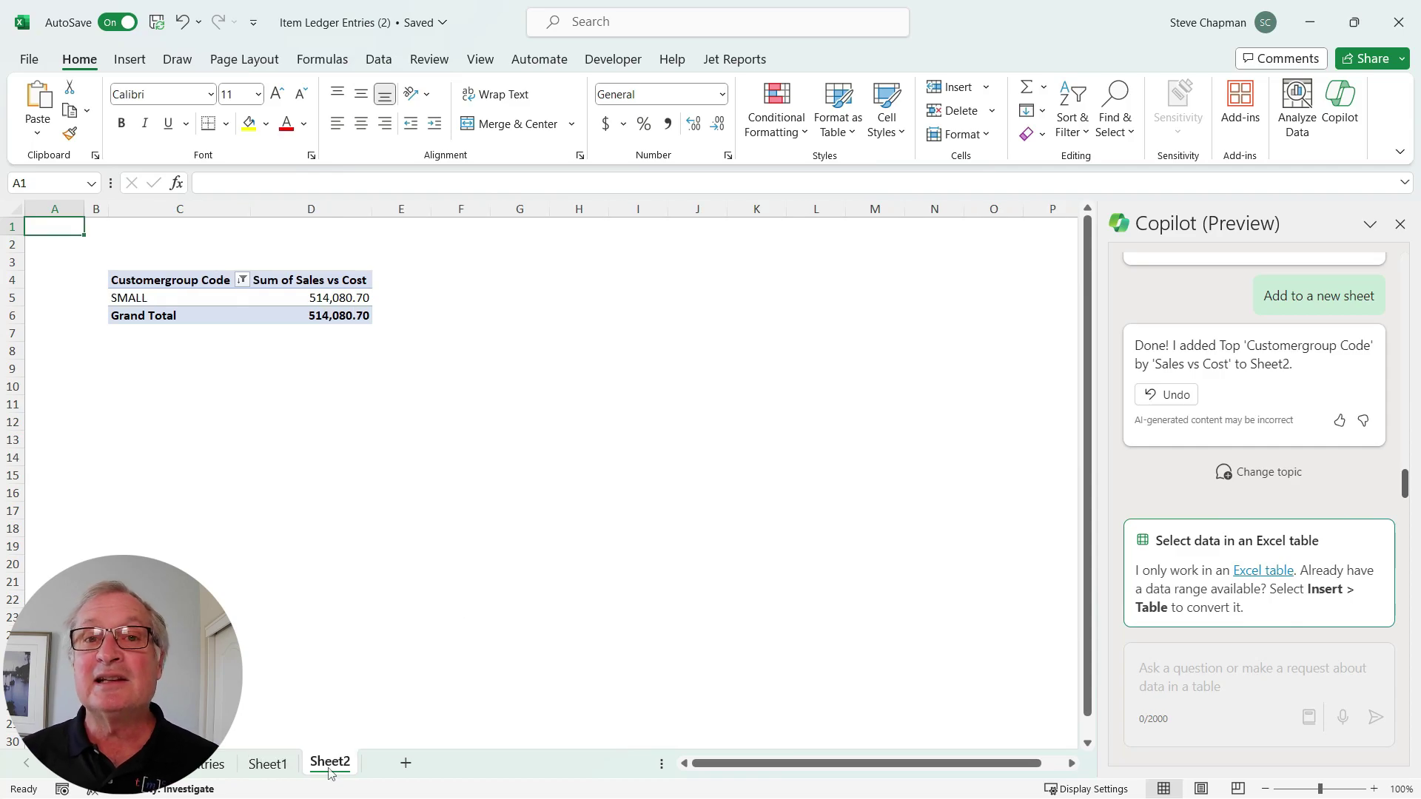